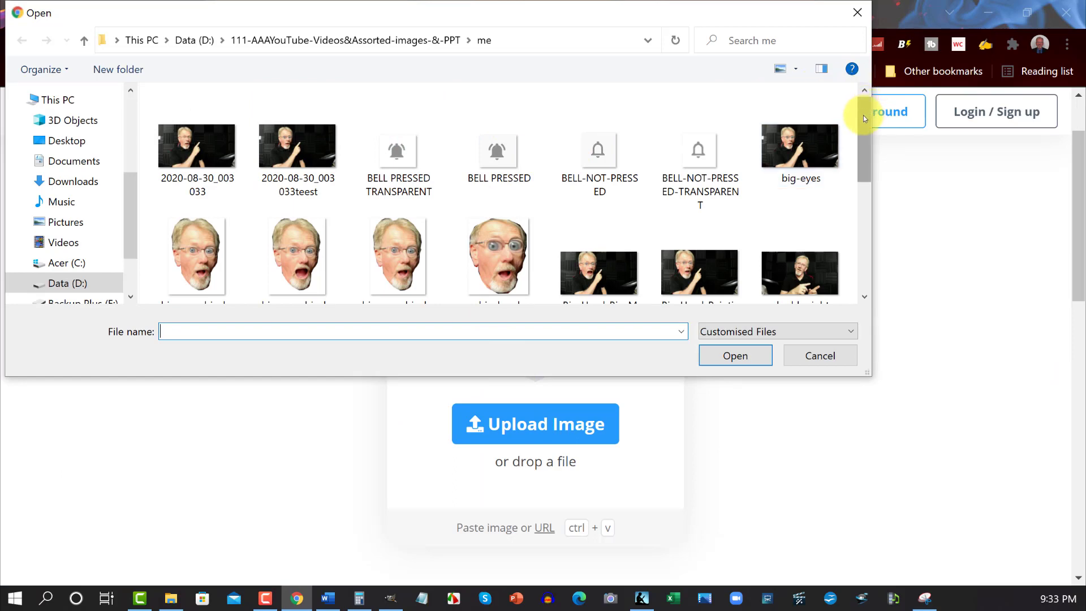
# - Upload the shh1 image from the "me" folder for background removal
pyautogui.scroll(-3, 864, 116)
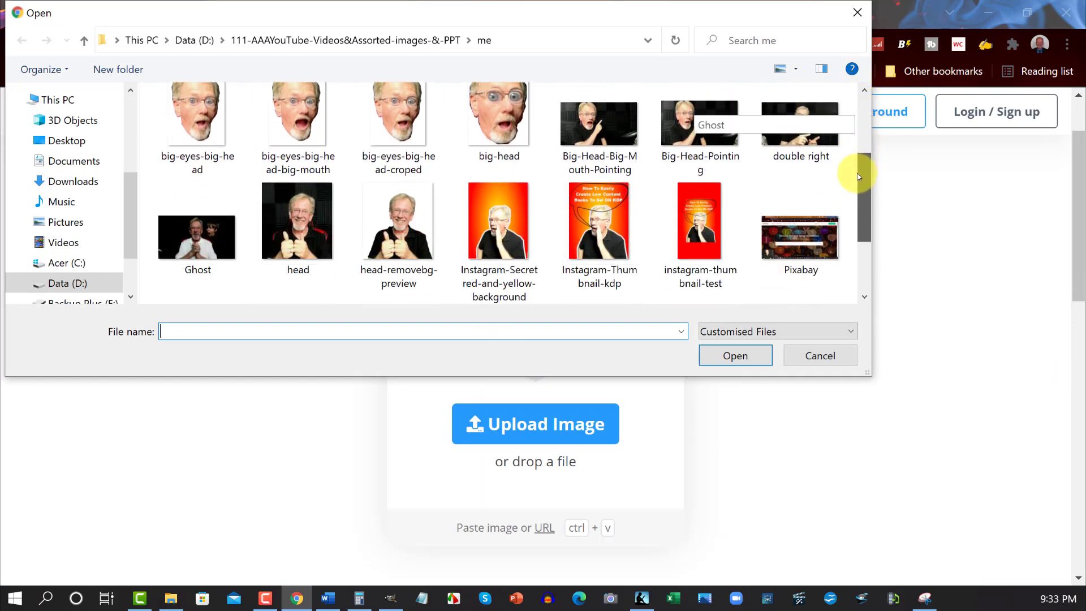
pyautogui.scroll(-1, 859, 209)
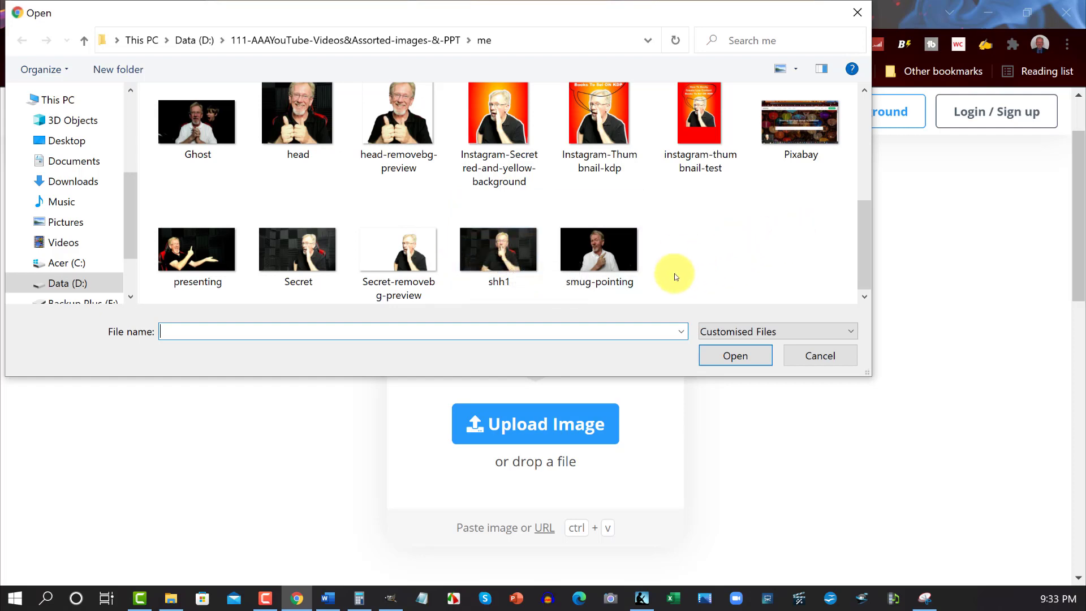
pyautogui.doubleClick(486, 240)
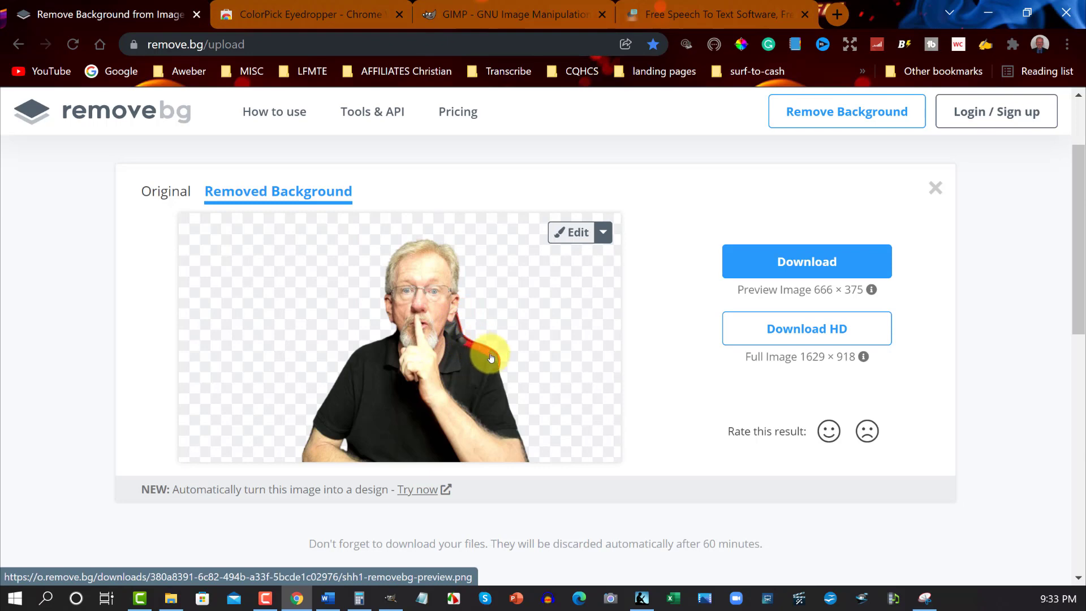
# - Edit the cutout with the Erase brush, erasing the leftover chair beside the neck and shoulder and reducing the brush to its smallest size
pyautogui.click(567, 232)
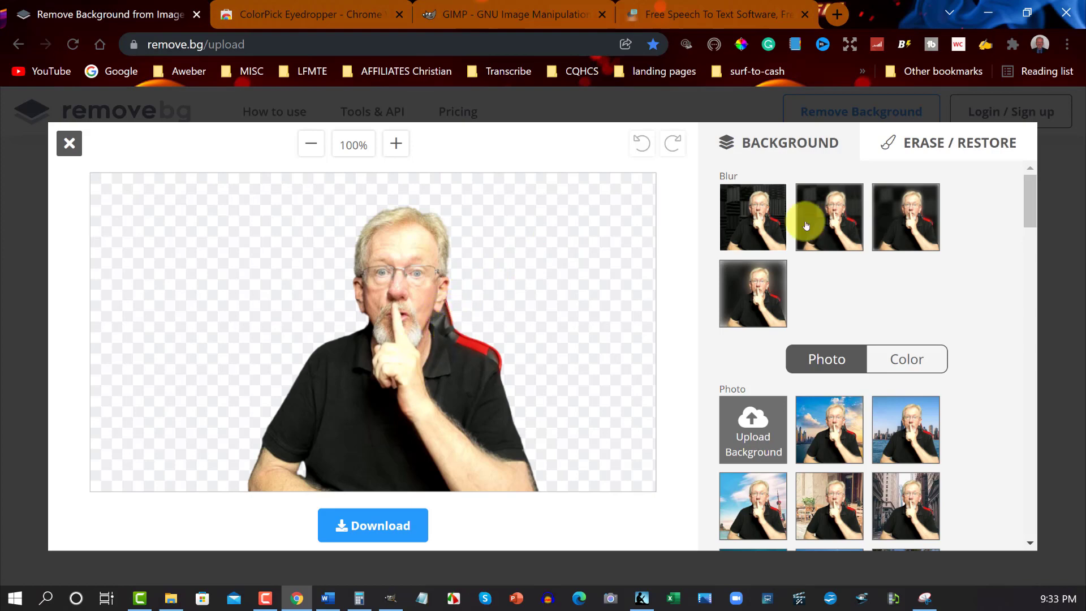
pyautogui.click(911, 146)
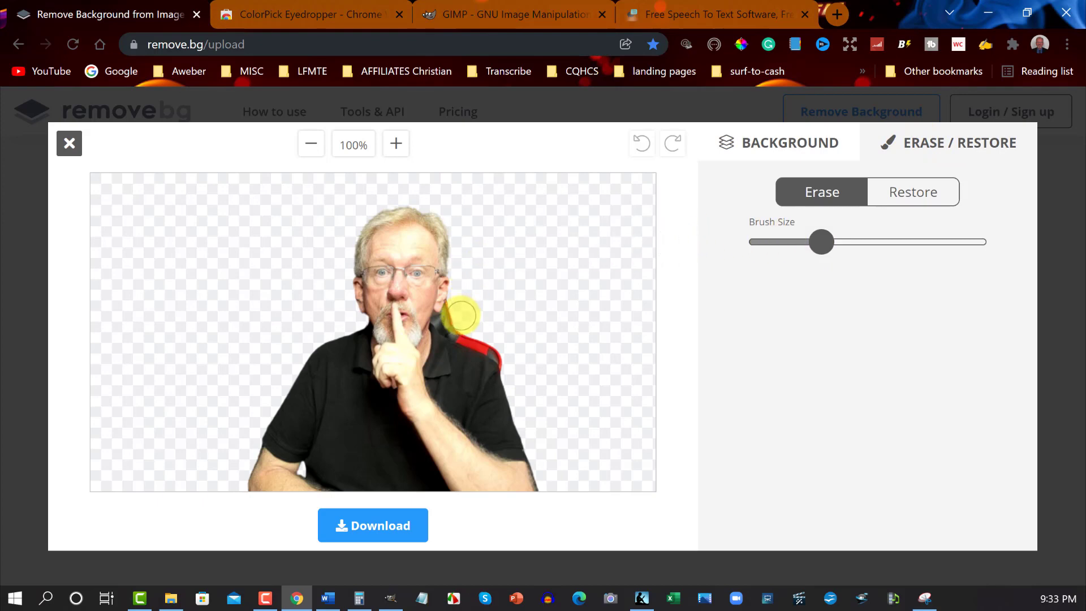
pyautogui.moveTo(461, 315); pyautogui.dragTo(499, 339)
pyautogui.moveTo(821, 241)
pyautogui.mouseDown()
pyautogui.moveTo(786, 258)
pyautogui.moveTo(737, 254)
pyautogui.moveTo(765, 255)
pyautogui.mouseUp()
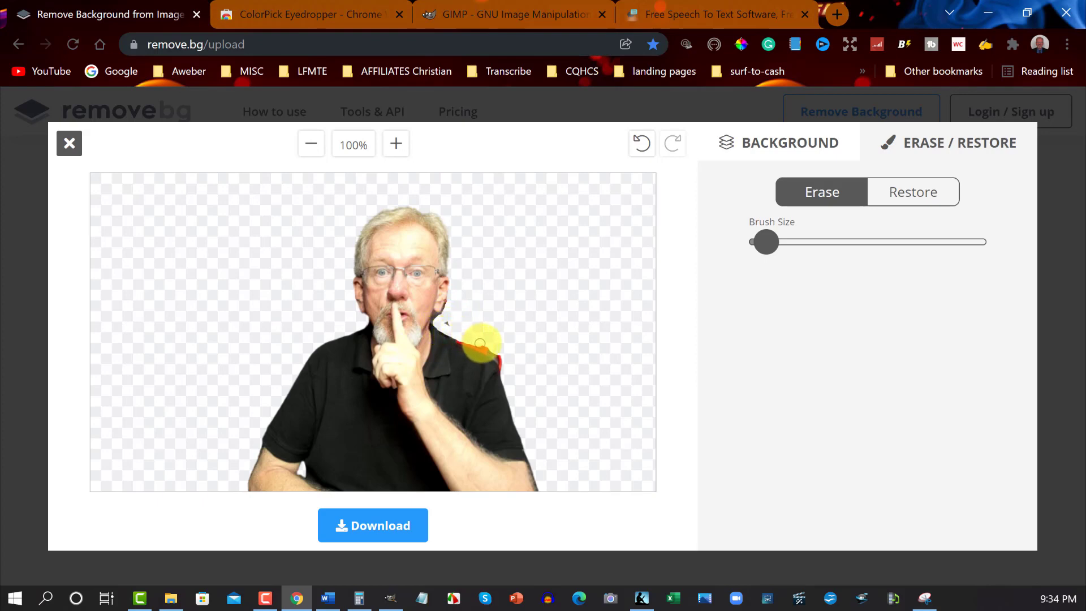
pyautogui.moveTo(480, 343); pyautogui.dragTo(501, 364)
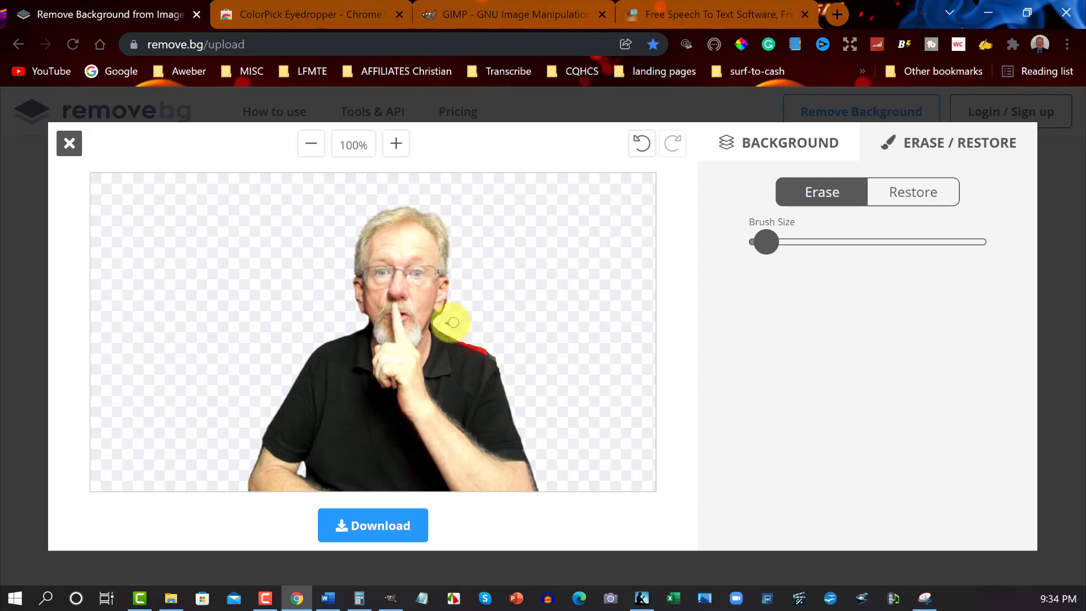
pyautogui.moveTo(767, 247); pyautogui.dragTo(746, 244)
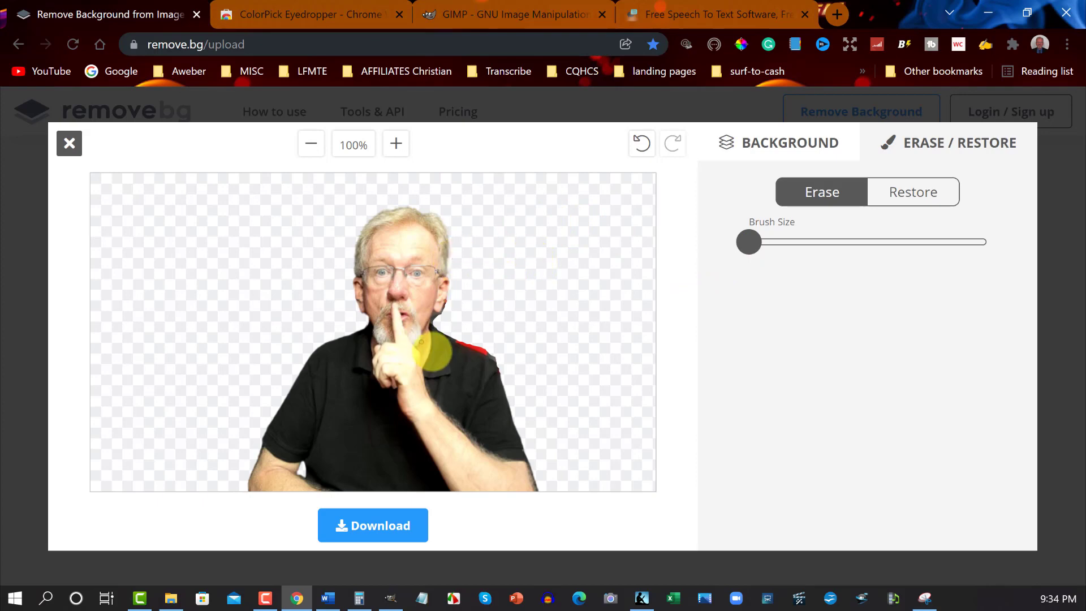
pyautogui.hotkey('ctrl', '+')
pyautogui.hotkey('ctrl', '+')
pyautogui.hotkey('ctrl', '+')
pyautogui.hotkey('ctrl', '+')
pyautogui.hotkey('ctrl', '+')
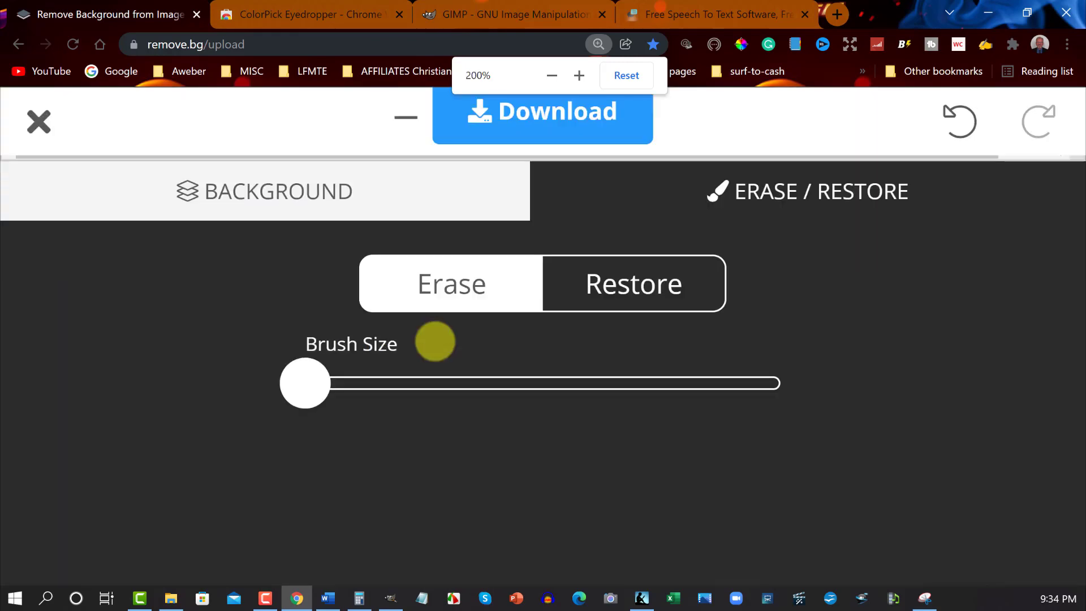
pyautogui.hotkey('ctrl', '-')
pyautogui.hotkey('ctrl', '-')
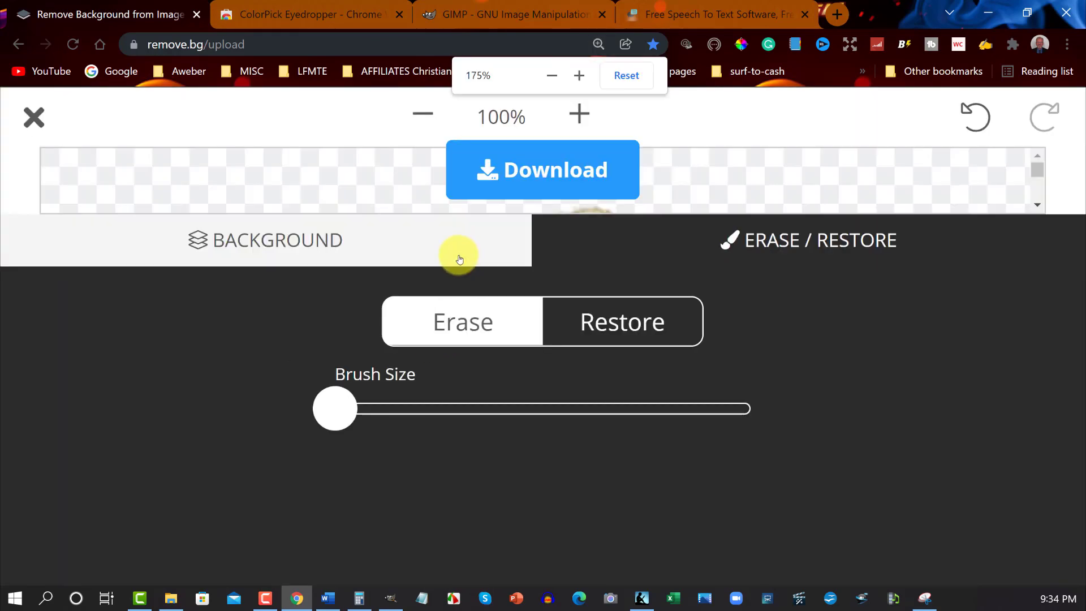
# - Erase the remaining red chair edge along the shoulder and touch up the spot beside the jaw, undoing one dab and redoing it
pyautogui.moveTo(265, 477); pyautogui.dragTo(385, 479)
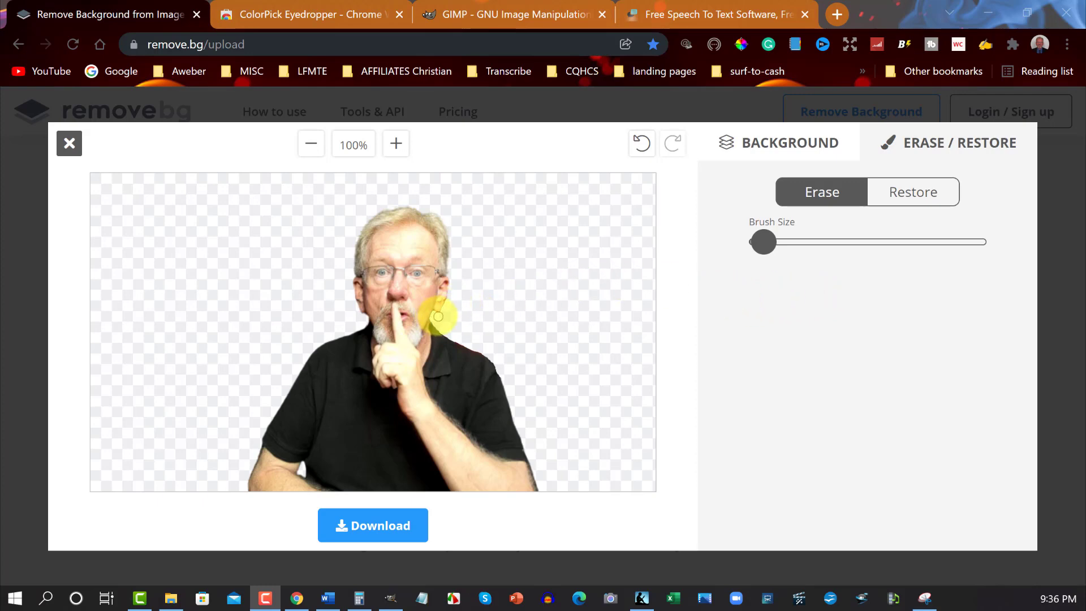
pyautogui.click(436, 317)
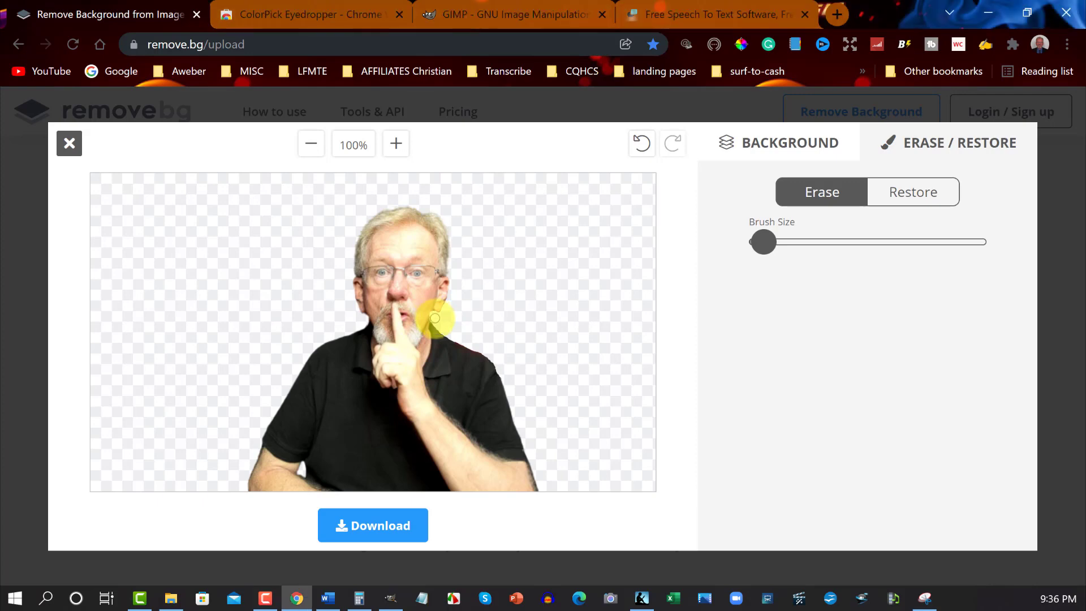
pyautogui.click(641, 142)
pyautogui.click(435, 316)
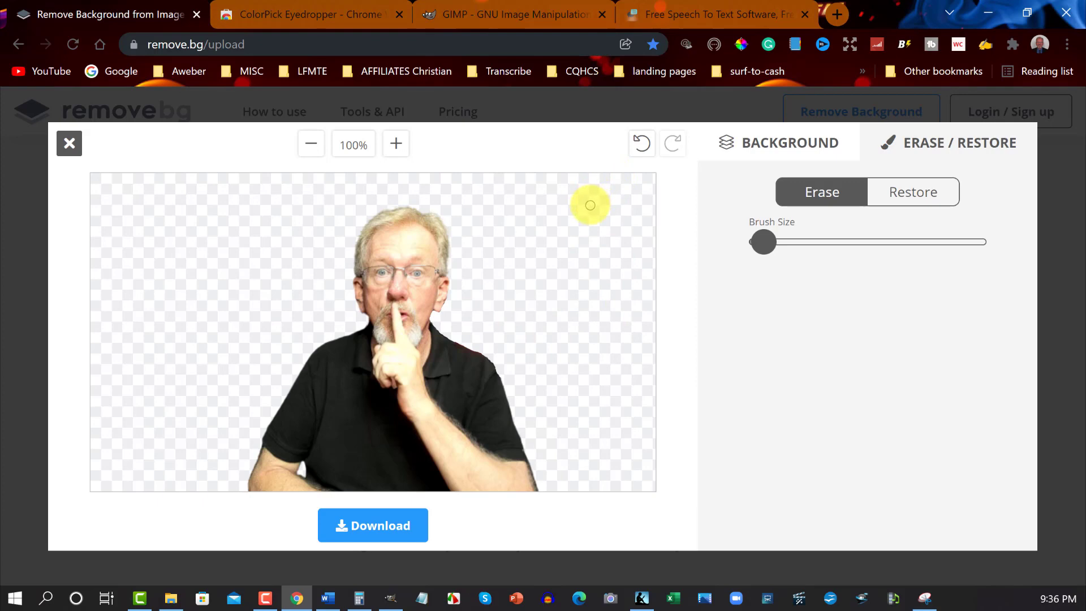
# - Download the edited cutout into the "me" folder as the PNG file shh1-removebg-preview
pyautogui.click(368, 528)
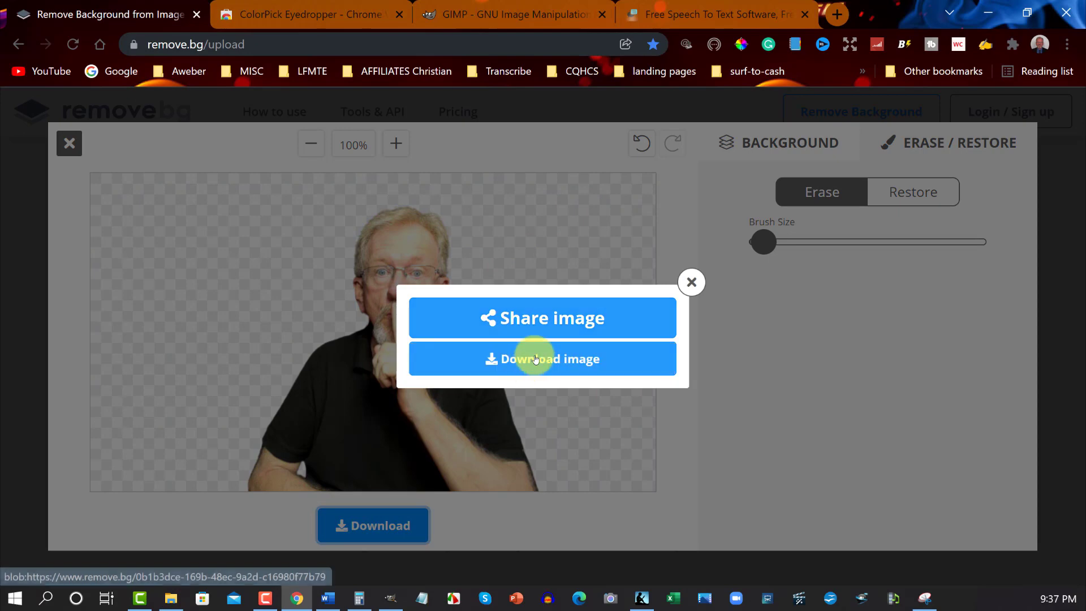
pyautogui.click(535, 360)
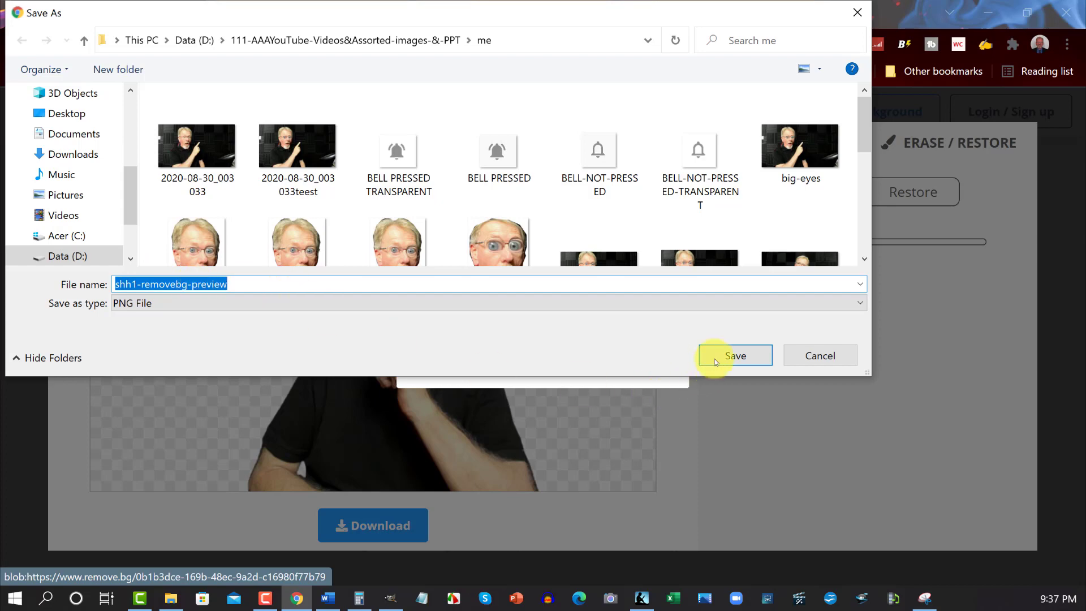
pyautogui.click(732, 356)
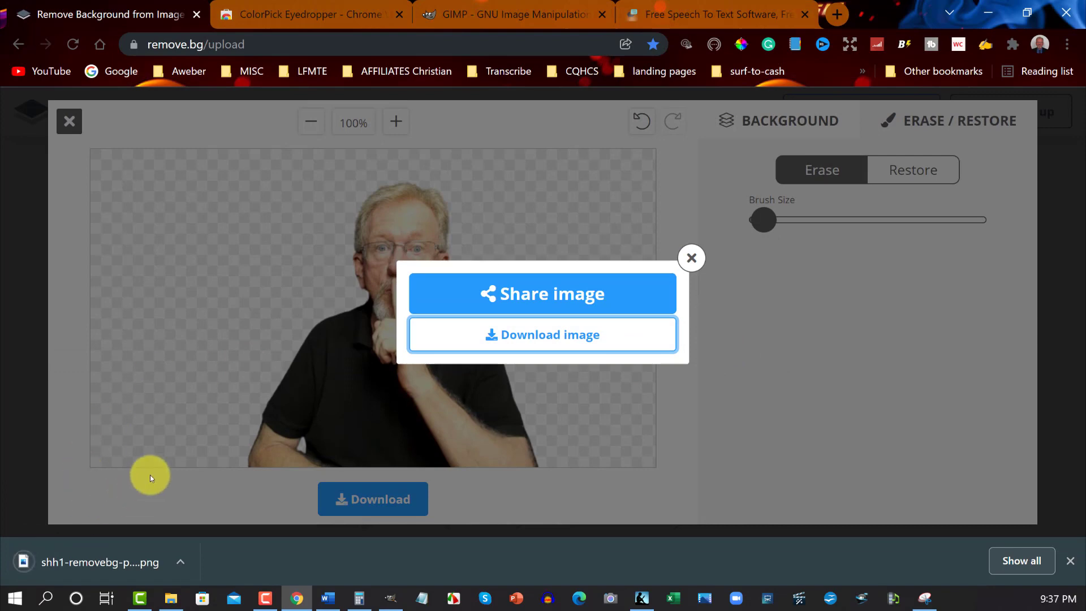
# - Open the downloaded shh1-removebg-preview.png to check the cutout, and minimize the photo viewer
pyautogui.click(177, 560)
pyautogui.click(204, 452)
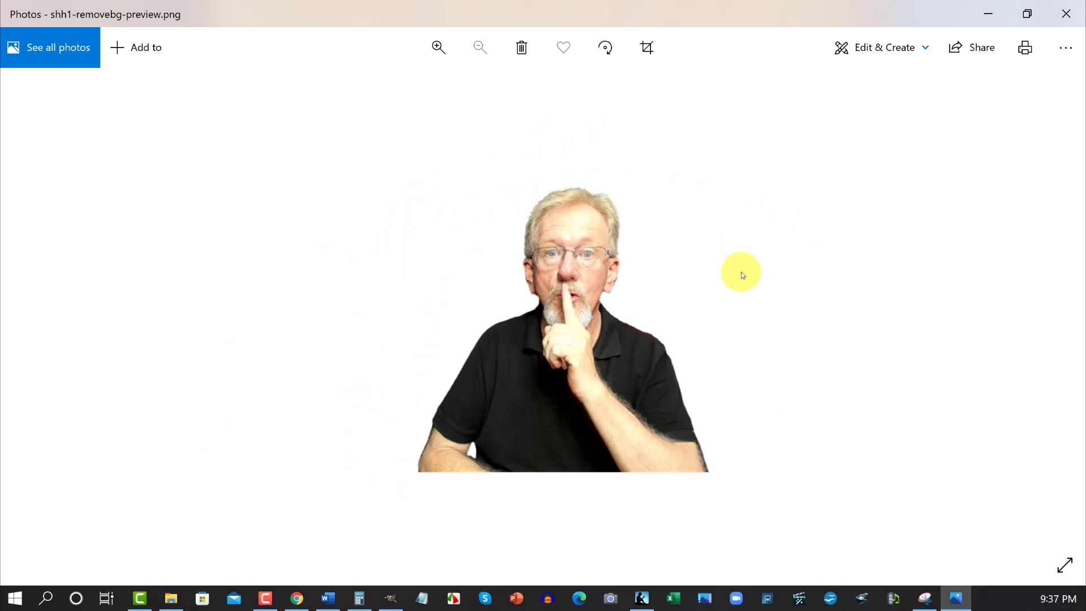
pyautogui.click(992, 12)
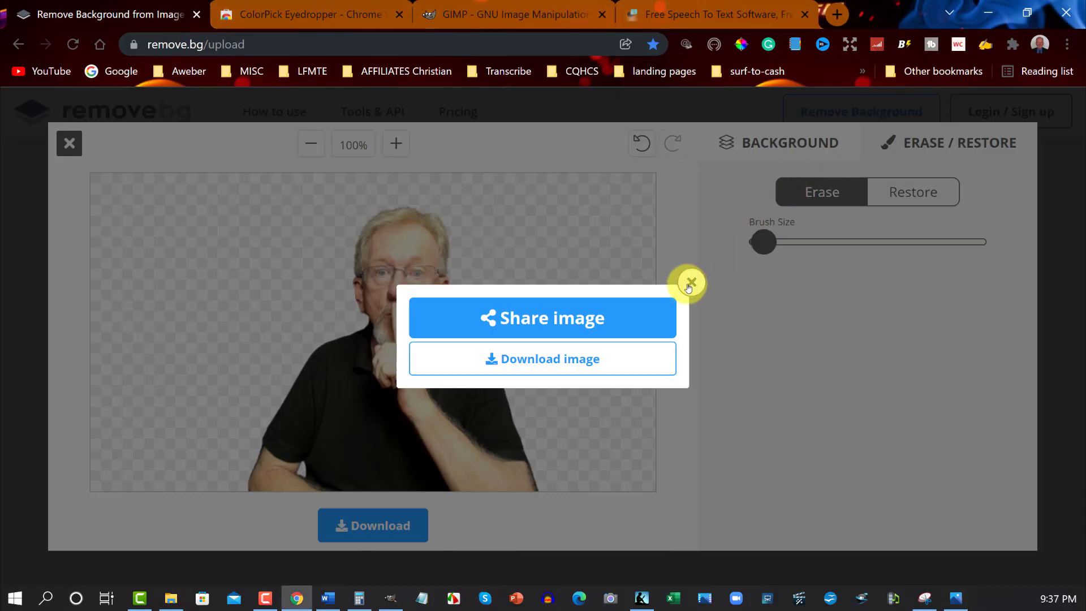
# - Close the download dialog and the cutout editor, ending on the remove.bg result page
pyautogui.click(690, 283)
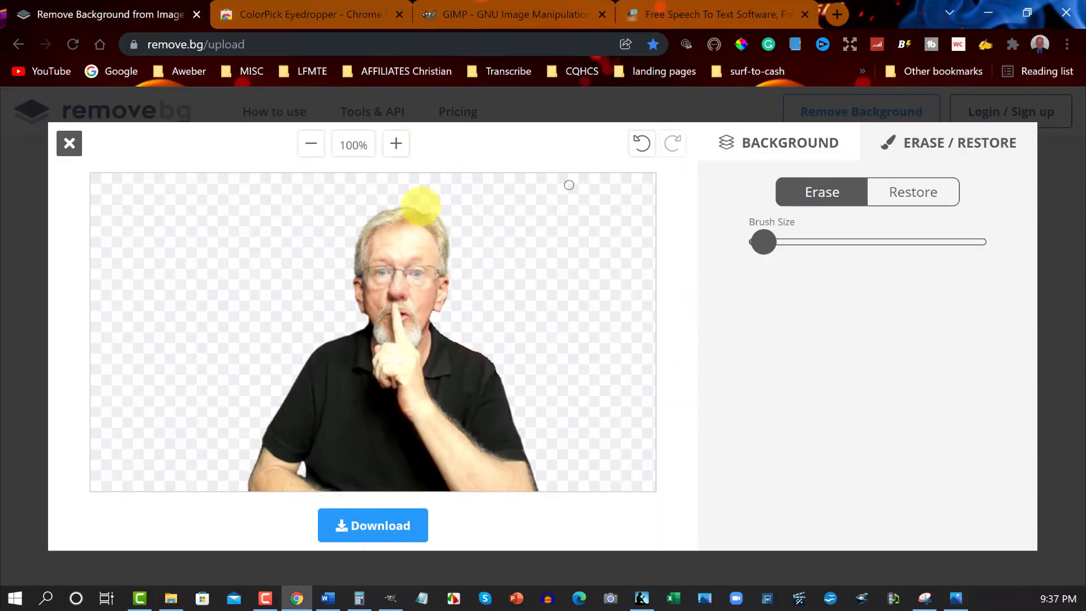
pyautogui.click(68, 145)
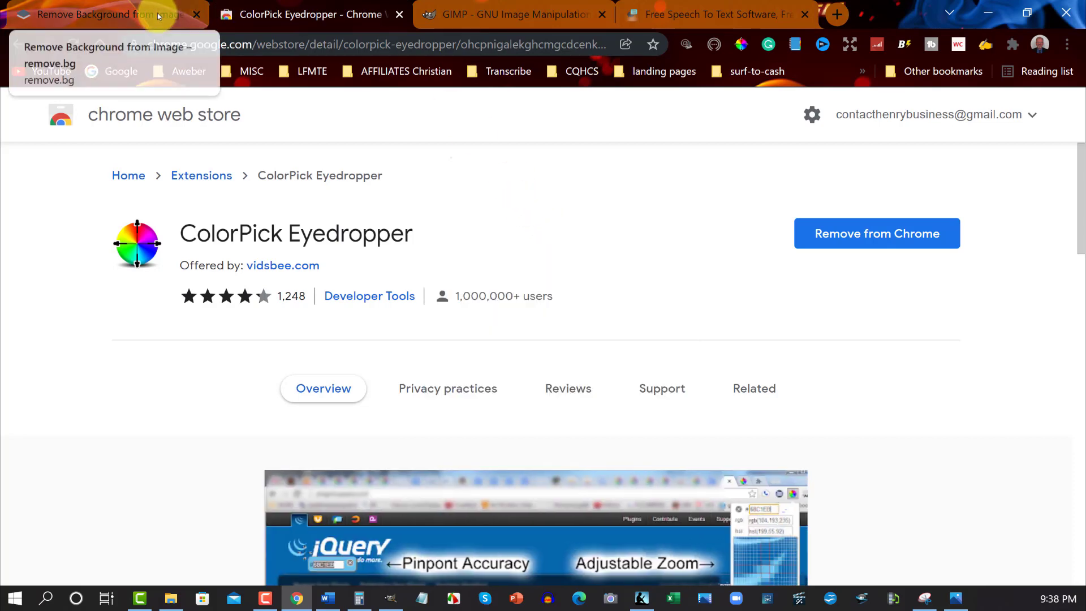
pyautogui.click(157, 13)
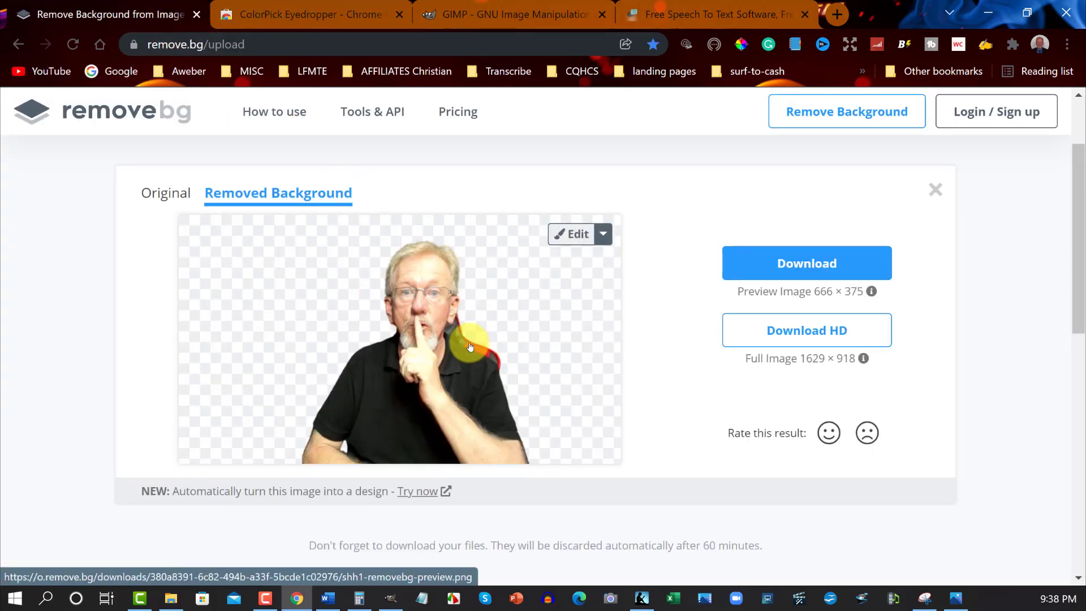
# - Pick the chair's red with ColorPick Eyedropper, copy its hex code E6231B, and close the color picker
pyautogui.click(740, 45)
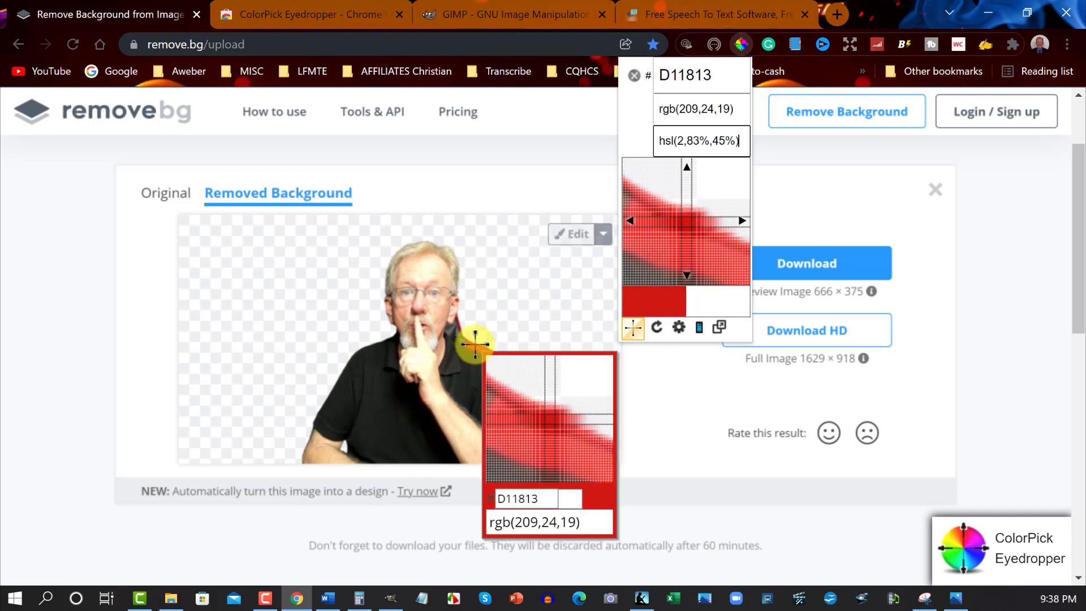
pyautogui.click(657, 75)
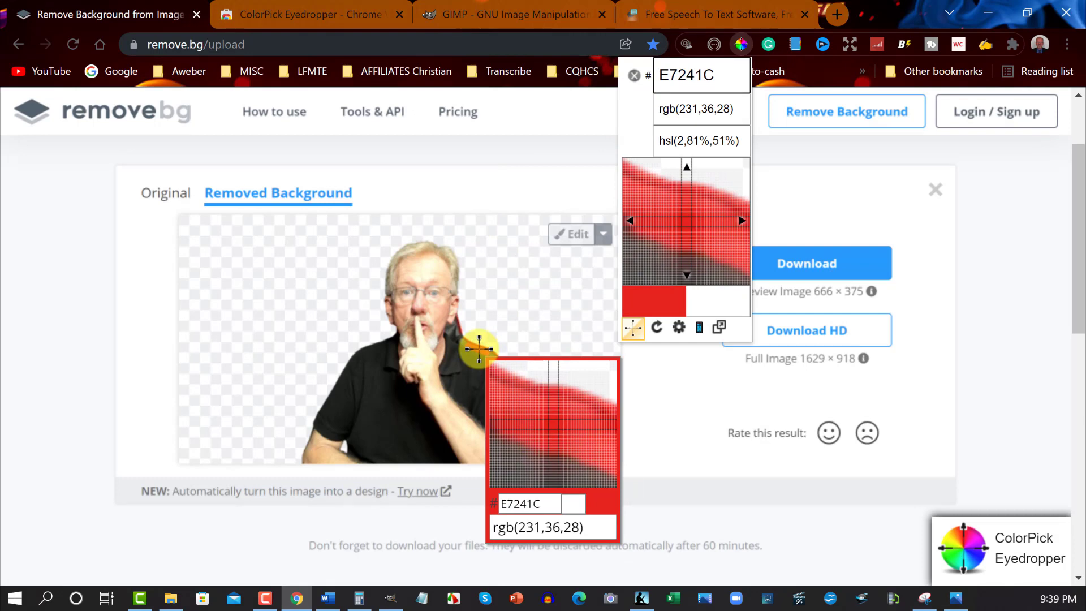
pyautogui.click(479, 348)
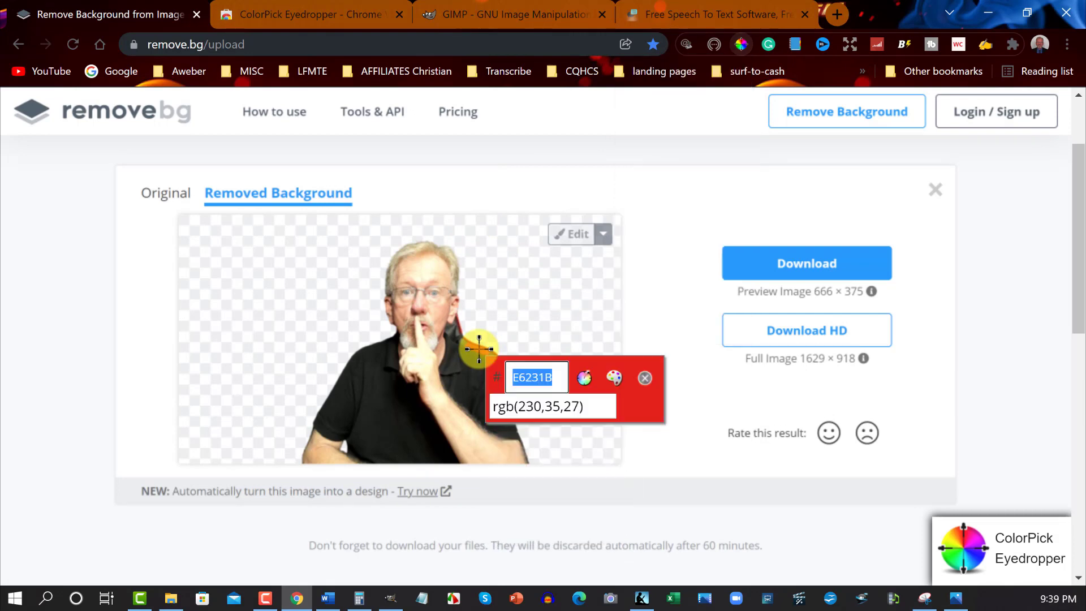
pyautogui.rightClick(524, 378)
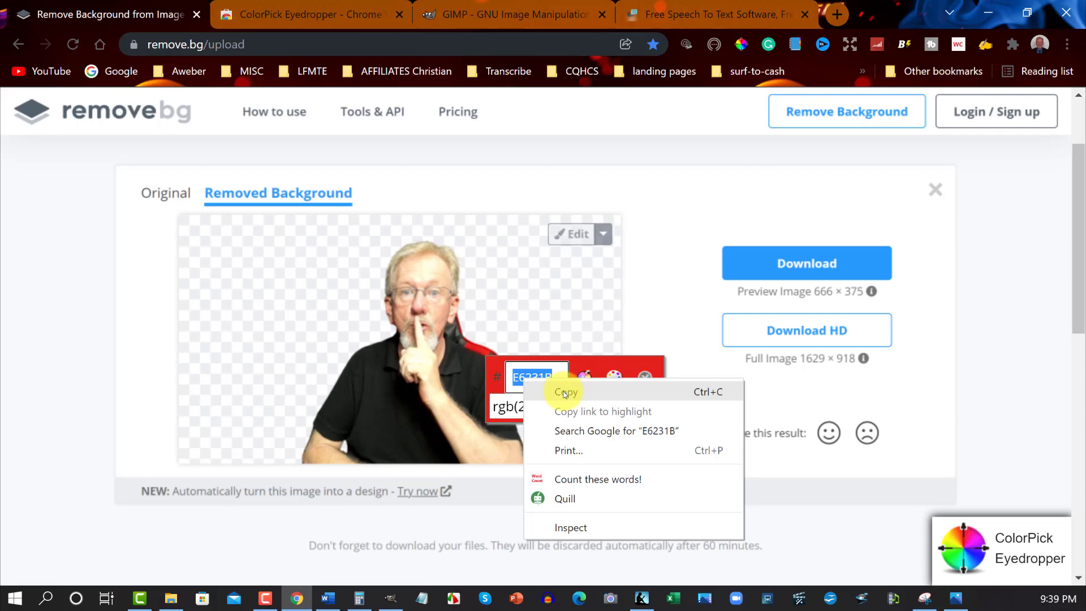
pyautogui.click(563, 391)
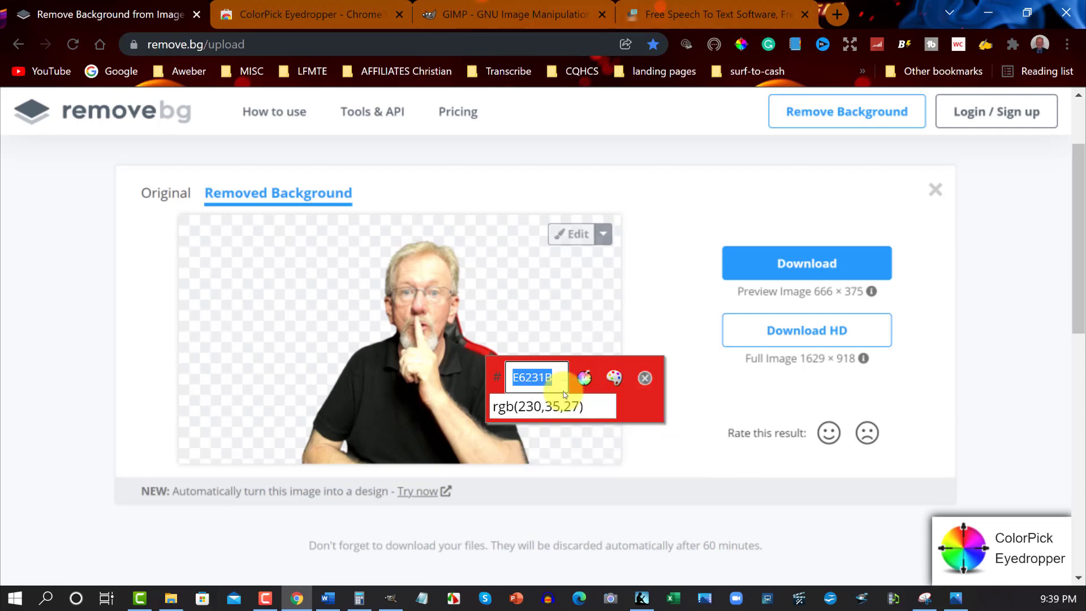
pyautogui.click(646, 378)
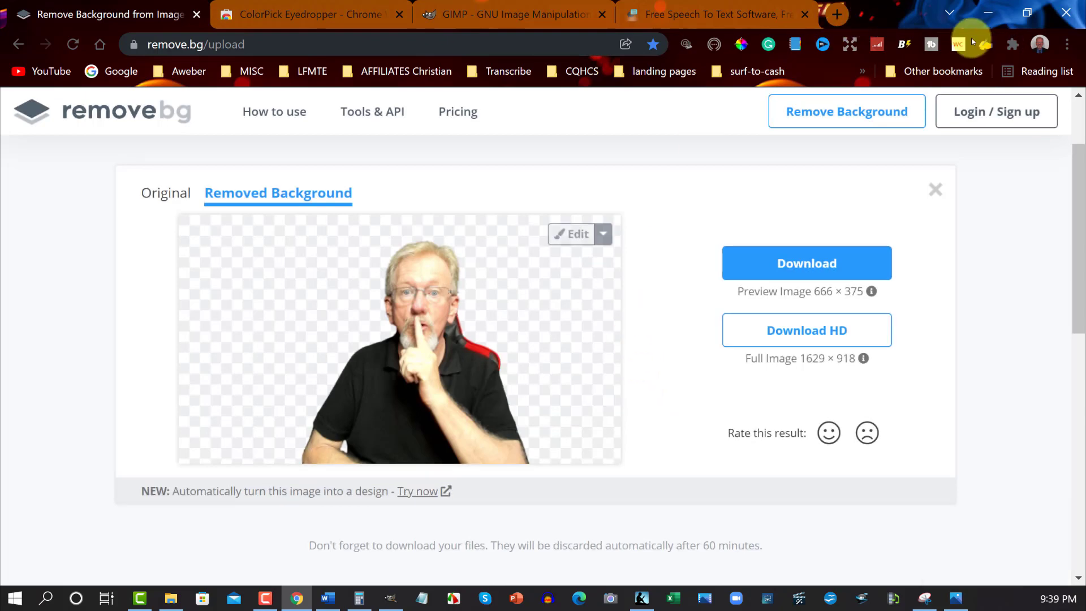
pyautogui.click(1065, 43)
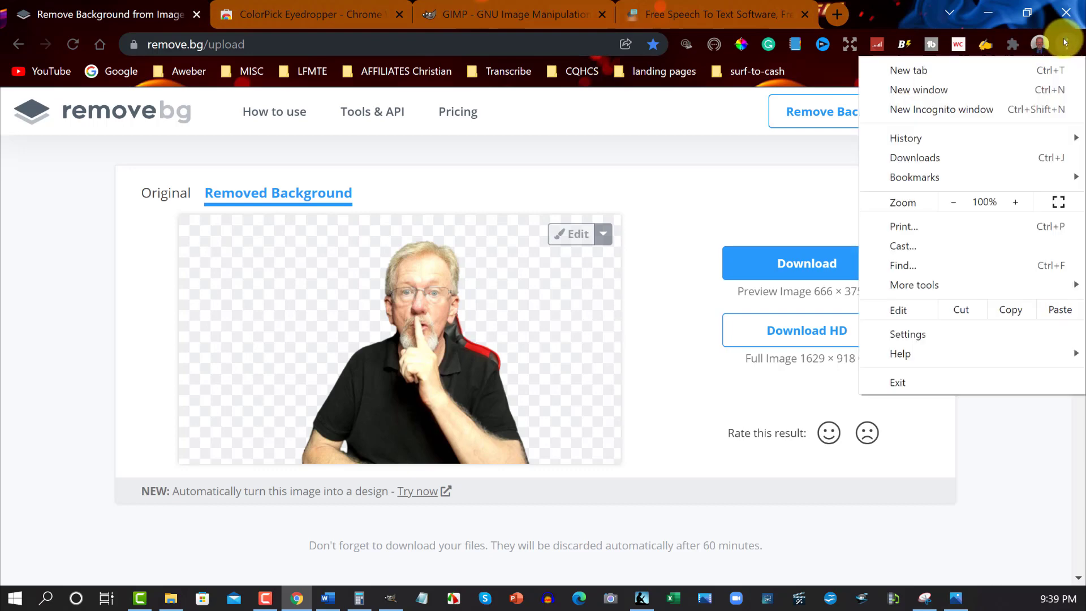
pyautogui.moveTo(915, 283)
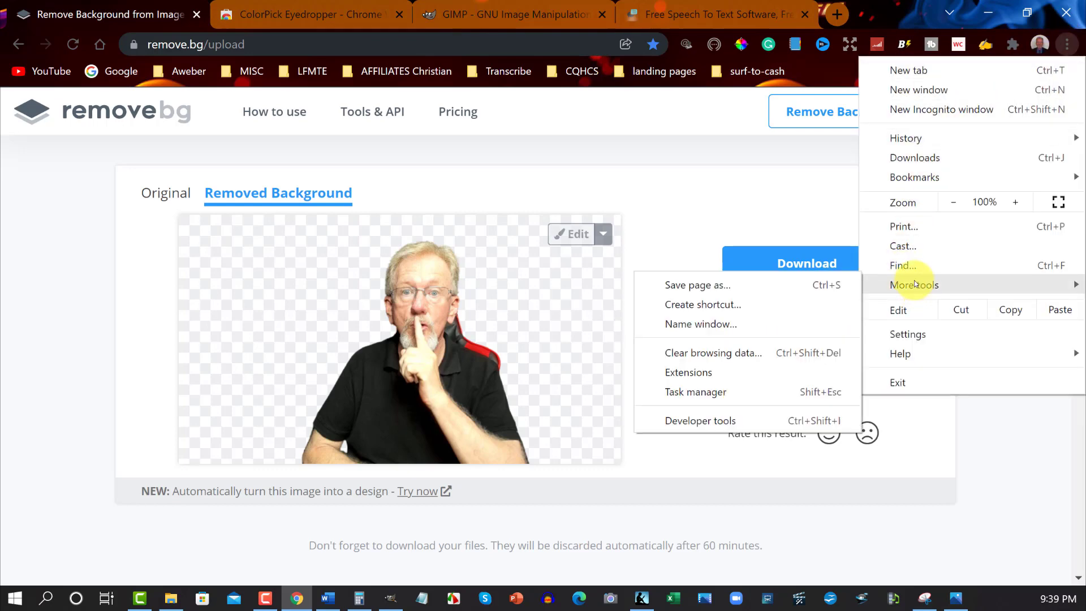
pyautogui.click(697, 374)
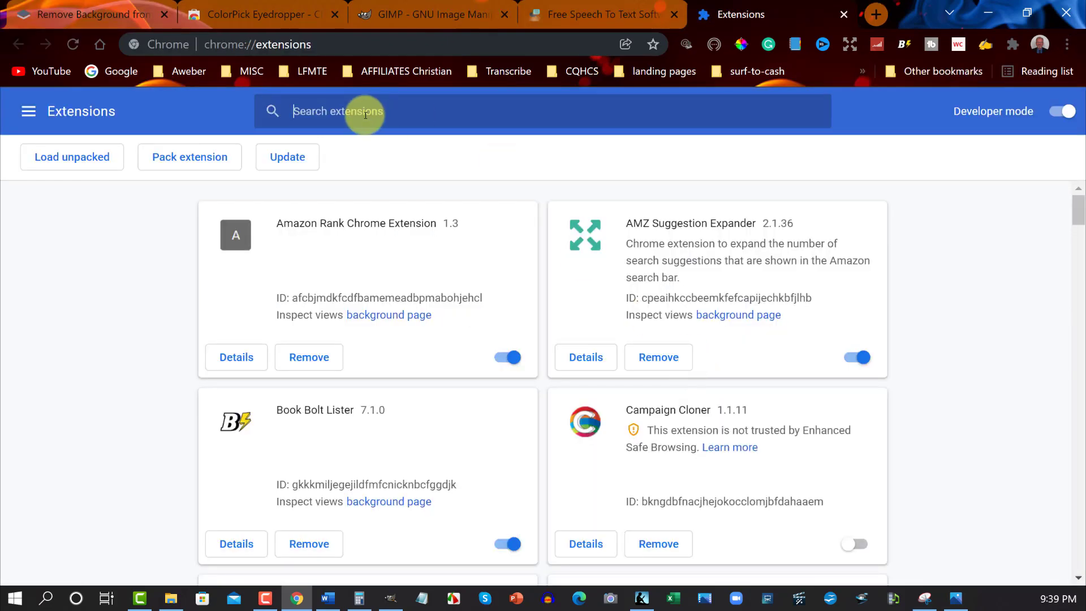
pyautogui.click(844, 14)
# - Review the ColorPick Eyedropper page in the Chrome Web Store, and open the browser's Extensions management page
pyautogui.click(293, 14)
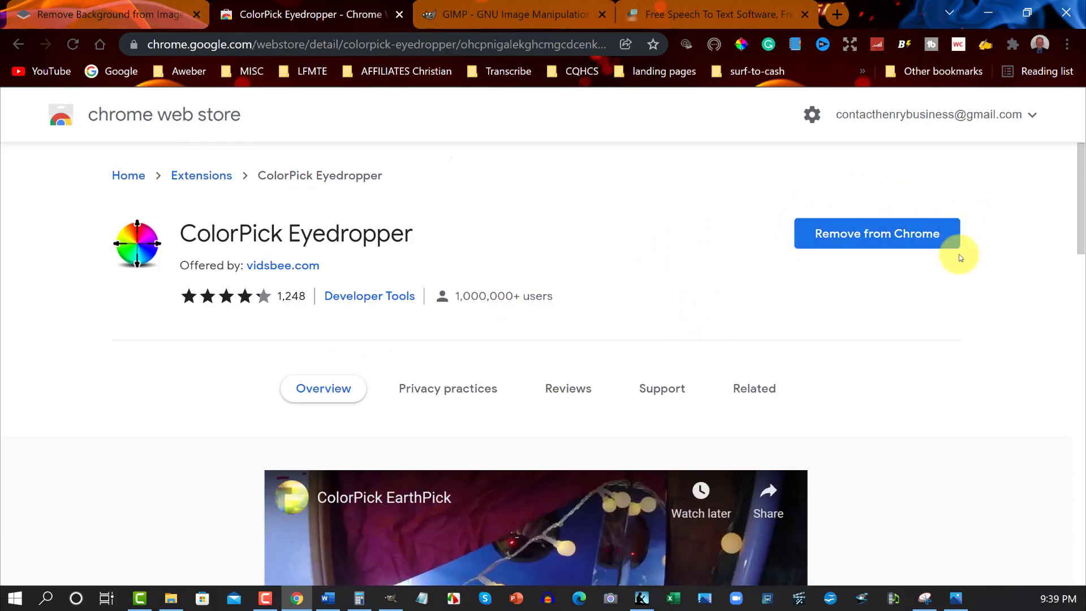
pyautogui.scroll(-1, 956, 256)
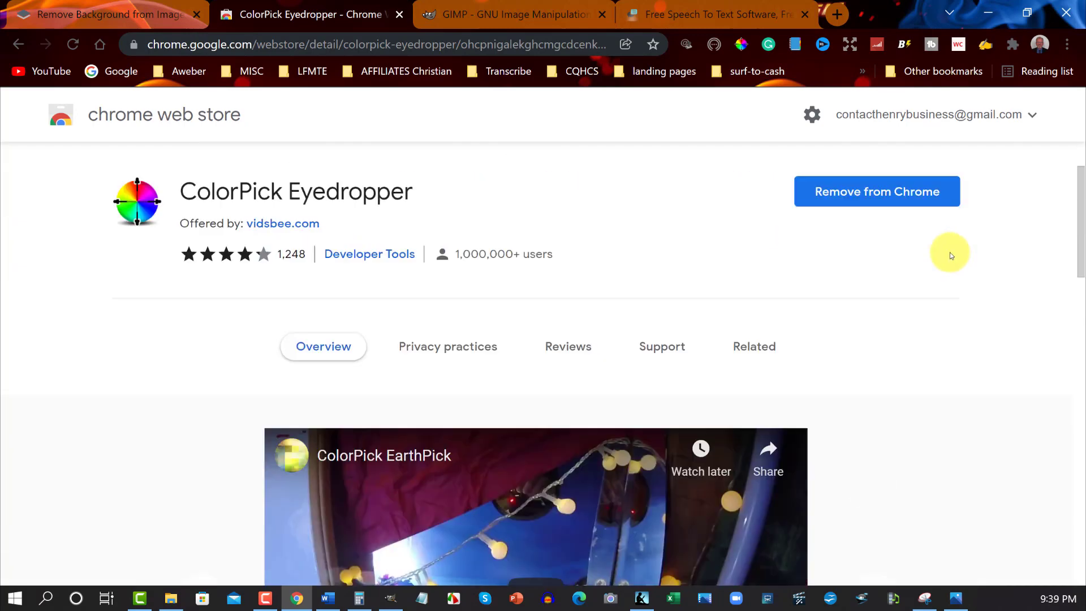
pyautogui.scroll(1, 949, 253)
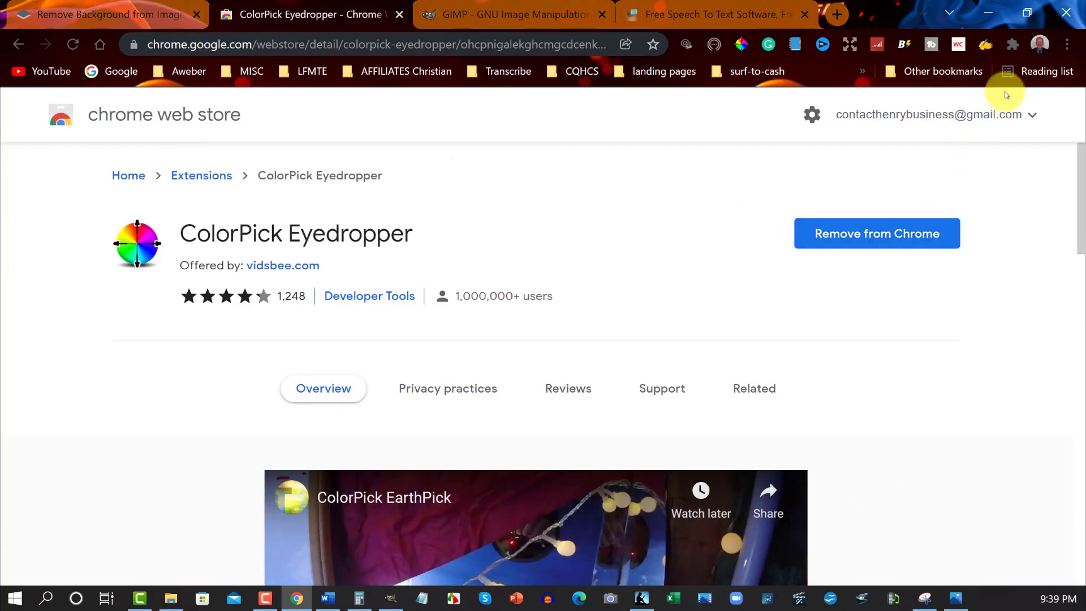
pyautogui.click(1065, 42)
pyautogui.moveTo(938, 289)
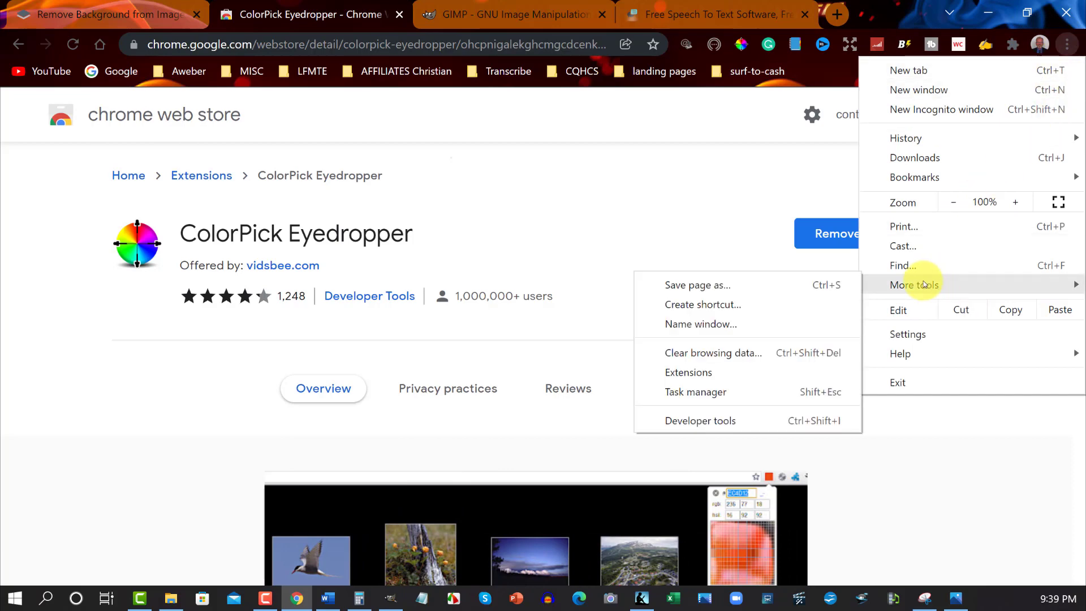
pyautogui.click(690, 374)
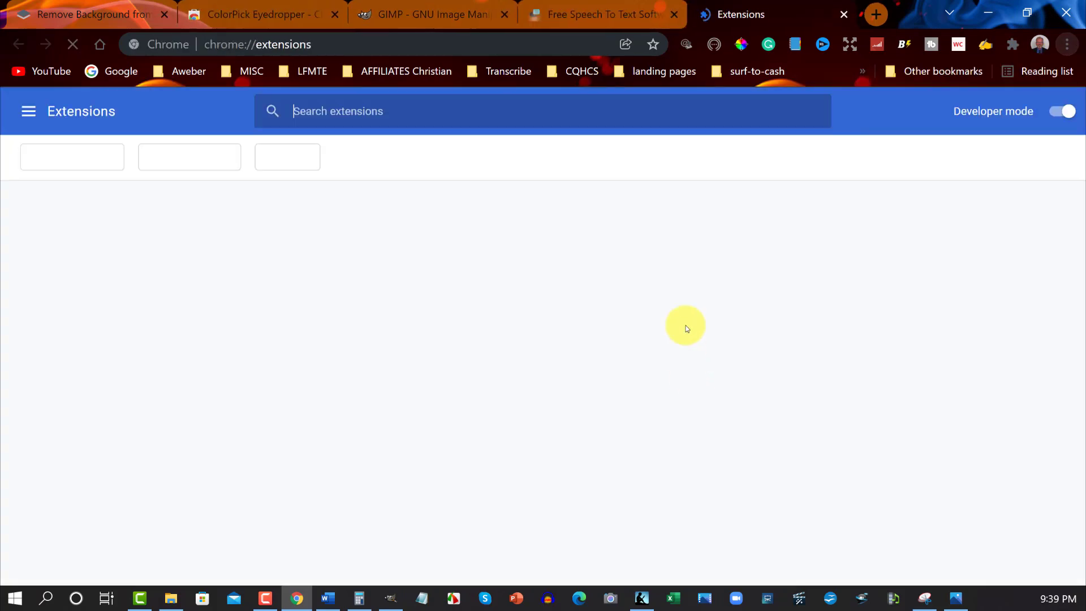
# - Turn the ColorPick Eyedropper extension off and on again on the Extensions page
pyautogui.scroll(-4, 514, 249)
pyautogui.scroll(-5, 514, 249)
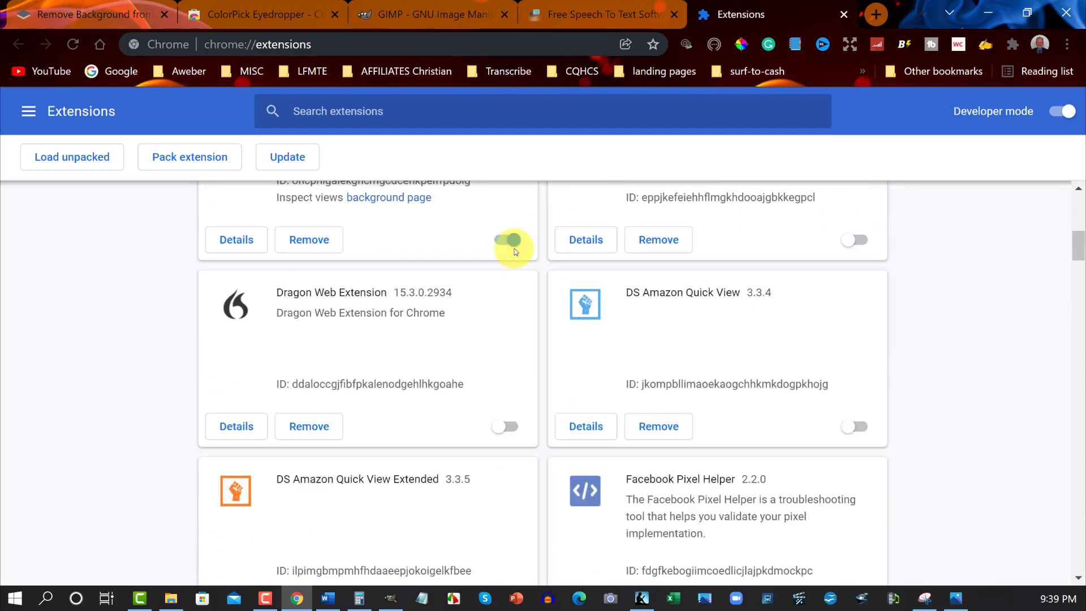
pyautogui.scroll(4, 508, 248)
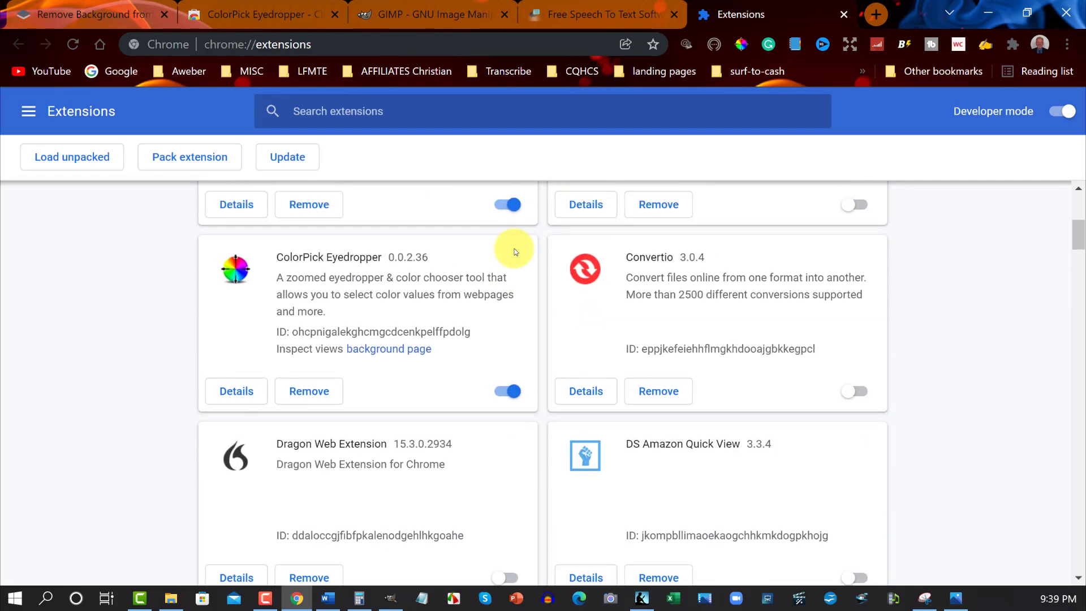
pyautogui.click(502, 392)
pyautogui.click(511, 391)
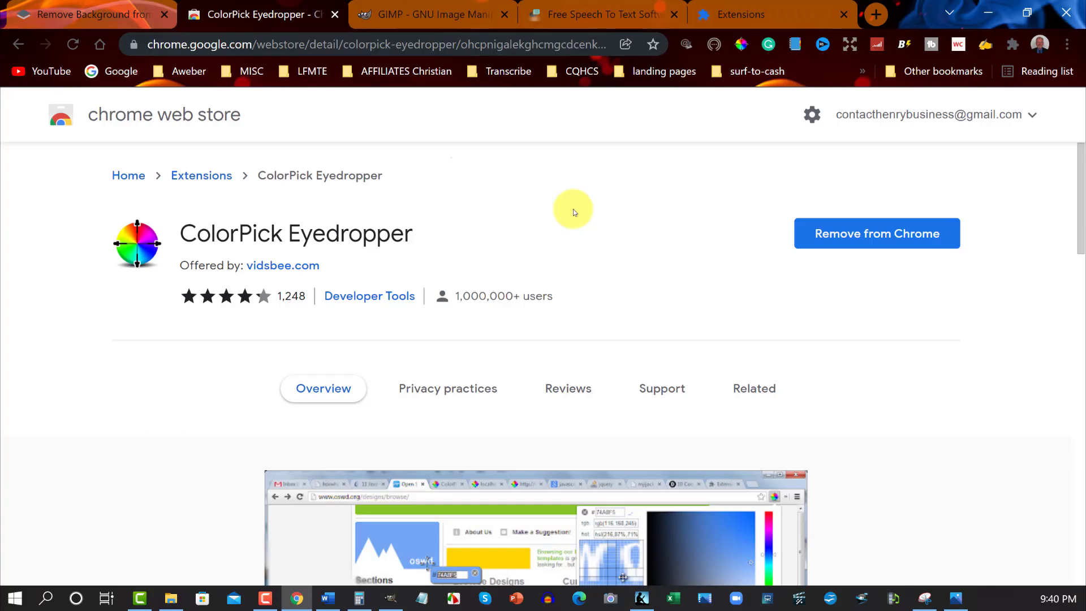
# - View the gimp.org home page and switch to the GIMP desktop program
pyautogui.click(416, 13)
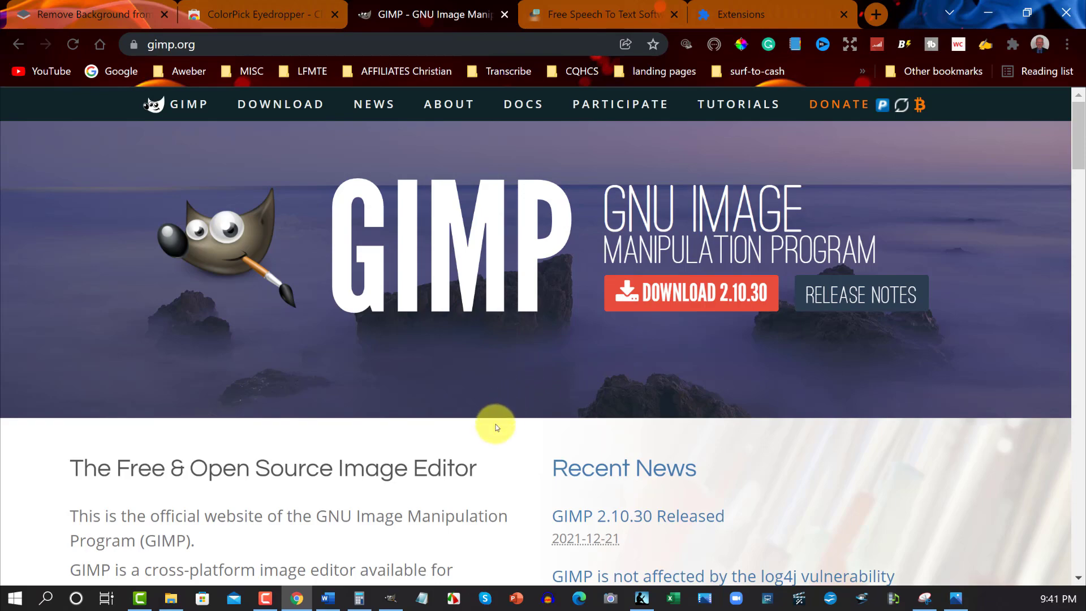
pyautogui.click(392, 599)
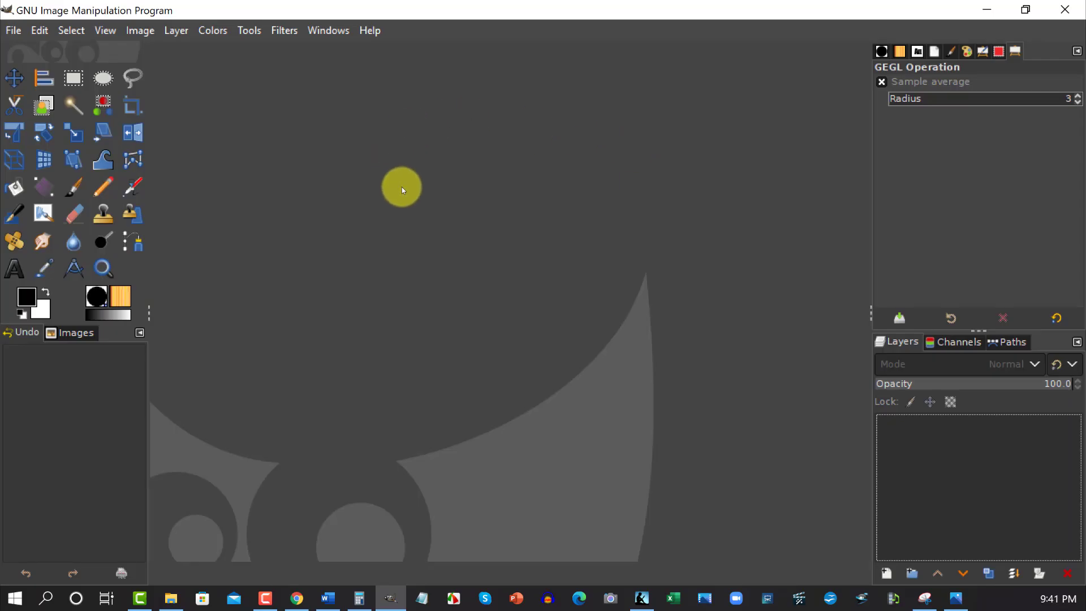
# - Open shh1-removebg-preview.png from the "me" folder inside 111-AAAYouTube-Videos&Assorted-images-&-PPT on the Data (D:) drive
pyautogui.click(13, 31)
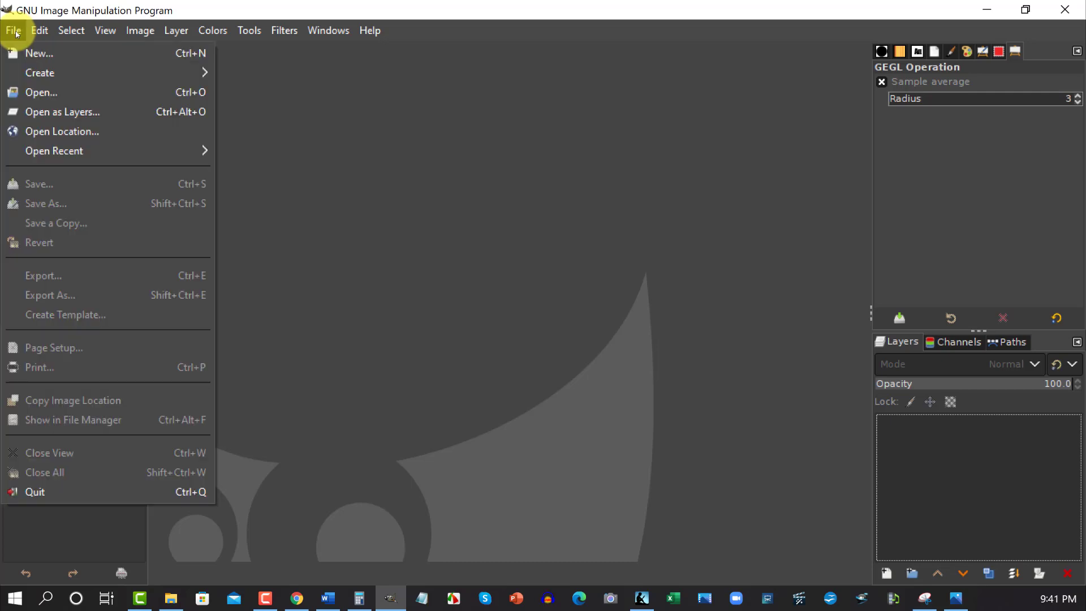
pyautogui.click(35, 92)
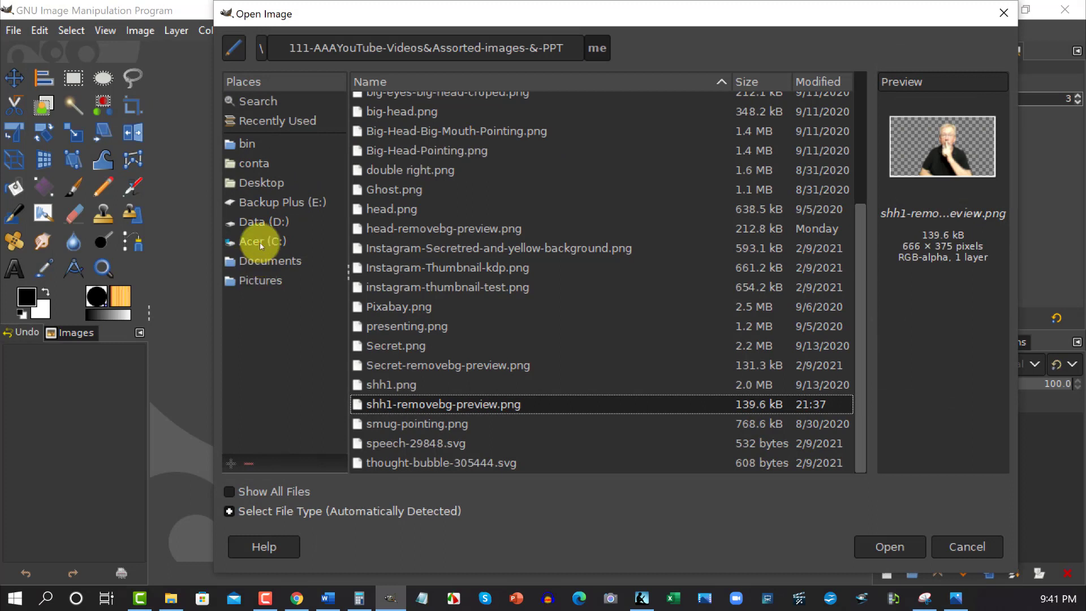
pyautogui.click(264, 201)
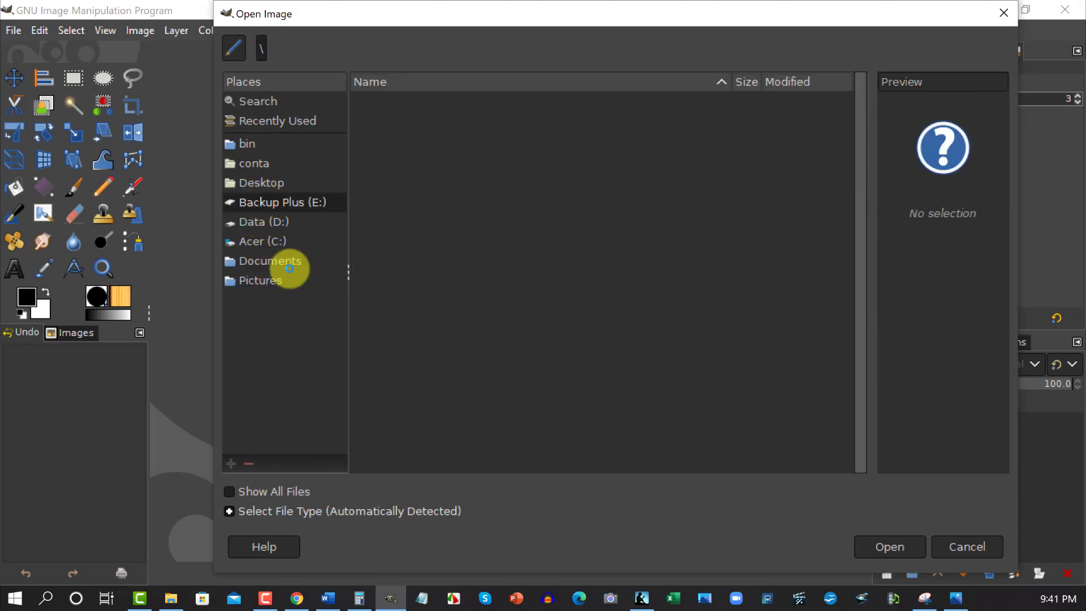
pyautogui.click(257, 223)
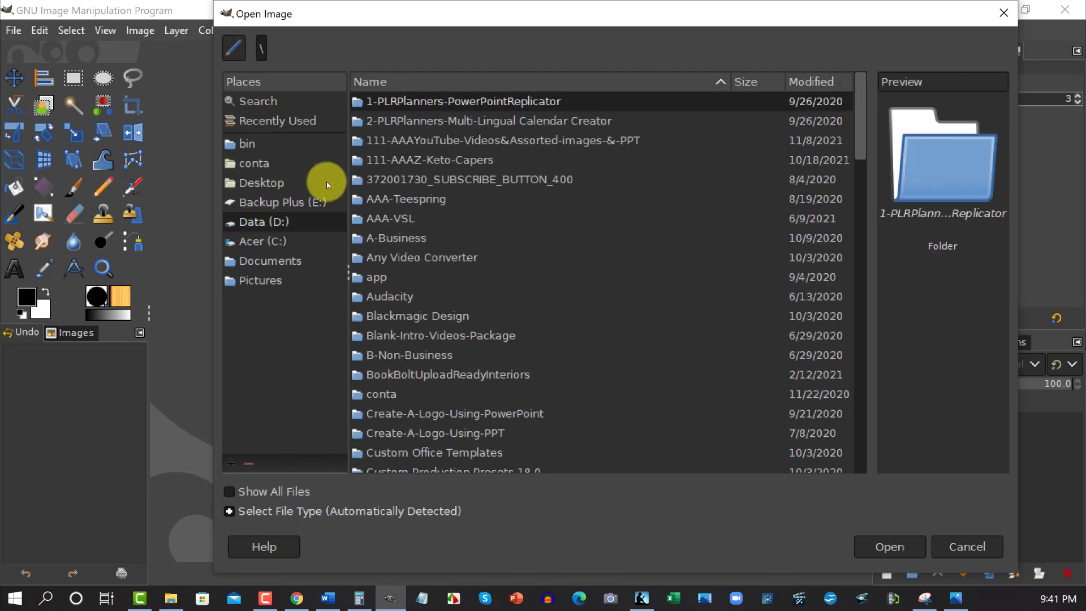
pyautogui.doubleClick(391, 141)
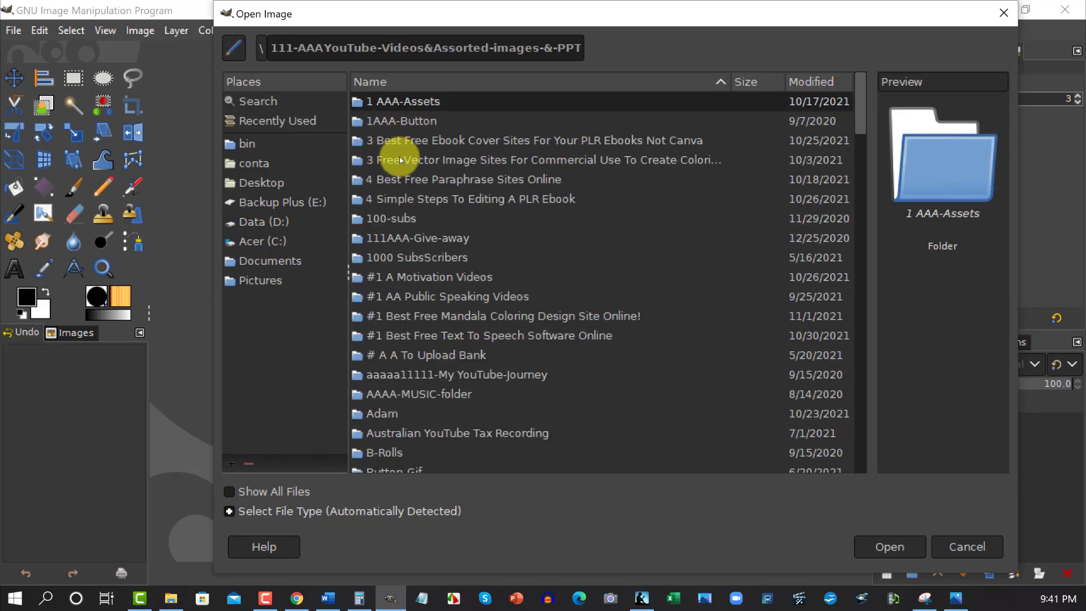
pyautogui.scroll(-10, 429, 188)
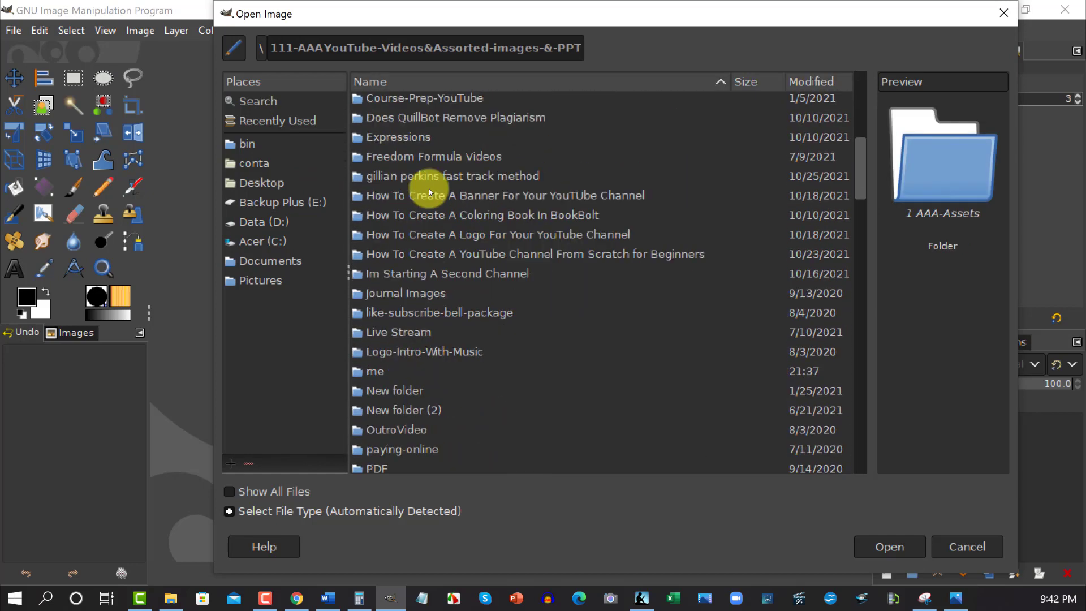
pyautogui.doubleClick(371, 370)
pyautogui.scroll(-5, 459, 242)
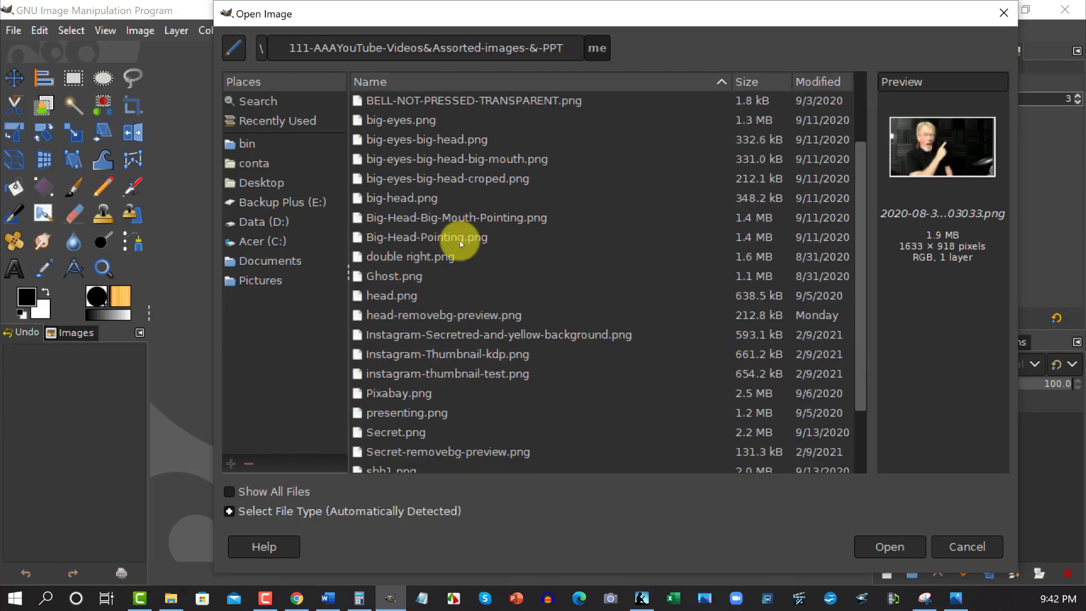
pyautogui.scroll(-2, 460, 242)
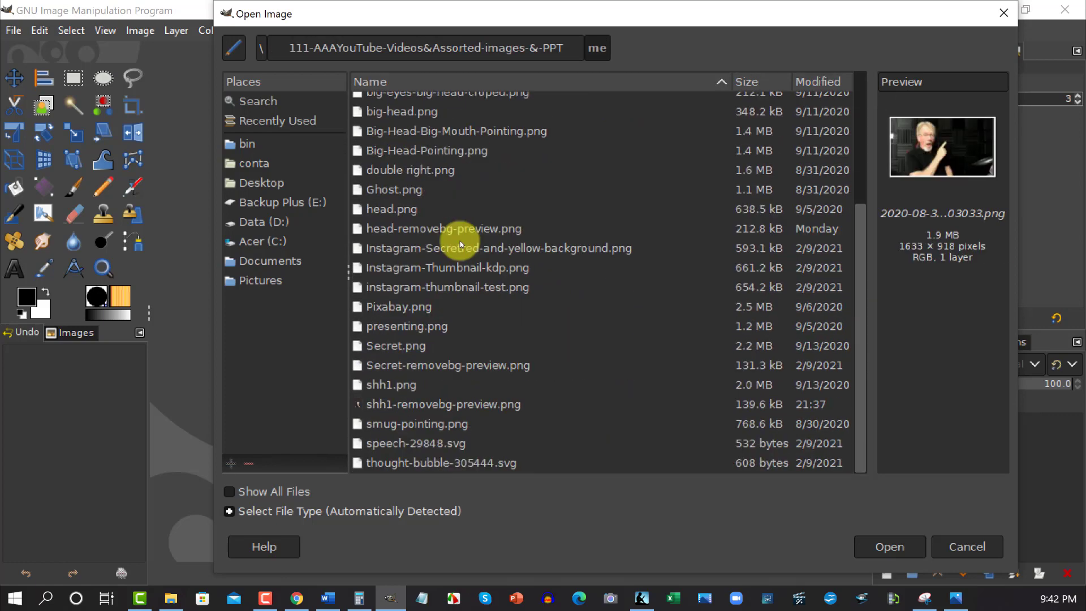
pyautogui.doubleClick(409, 405)
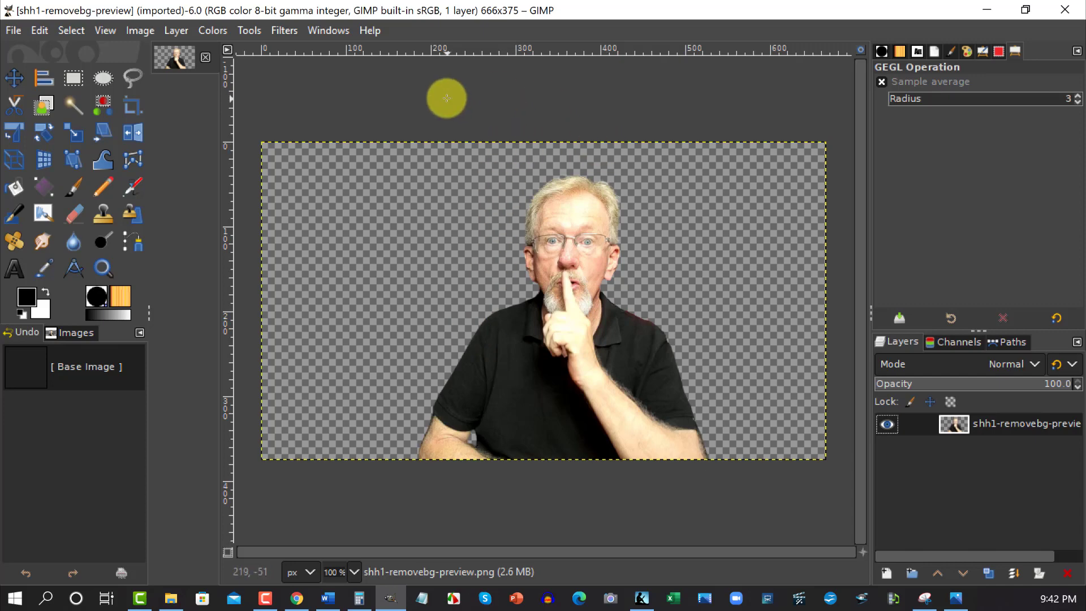
# - Apply the Sharpen (Unsharp Mask) filter to the cutout with radius 3.000, amount 0.500 and threshold 0.000
pyautogui.click(283, 31)
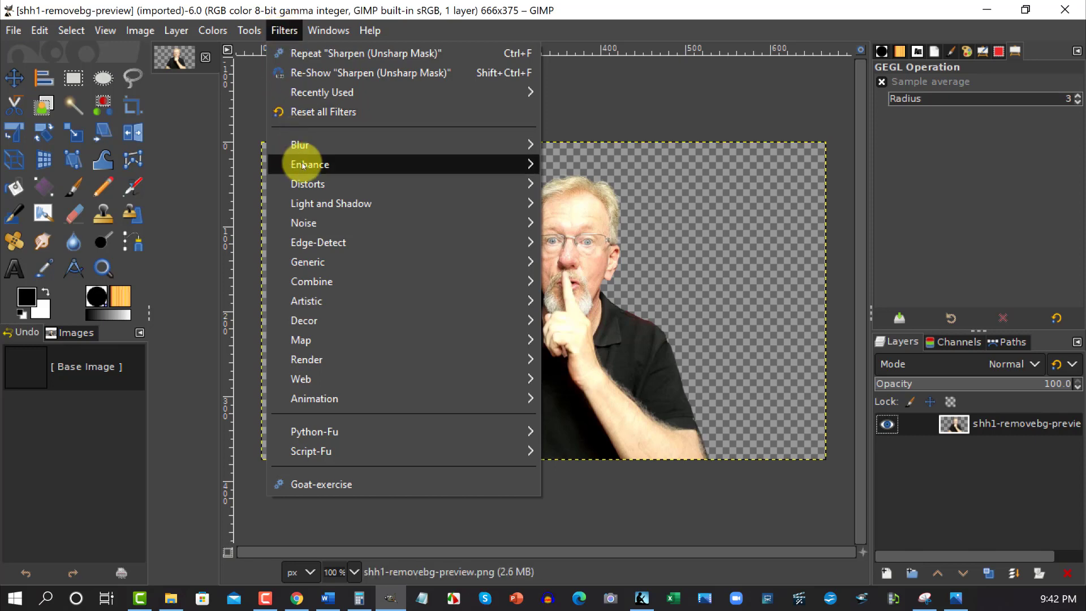
pyautogui.moveTo(304, 164)
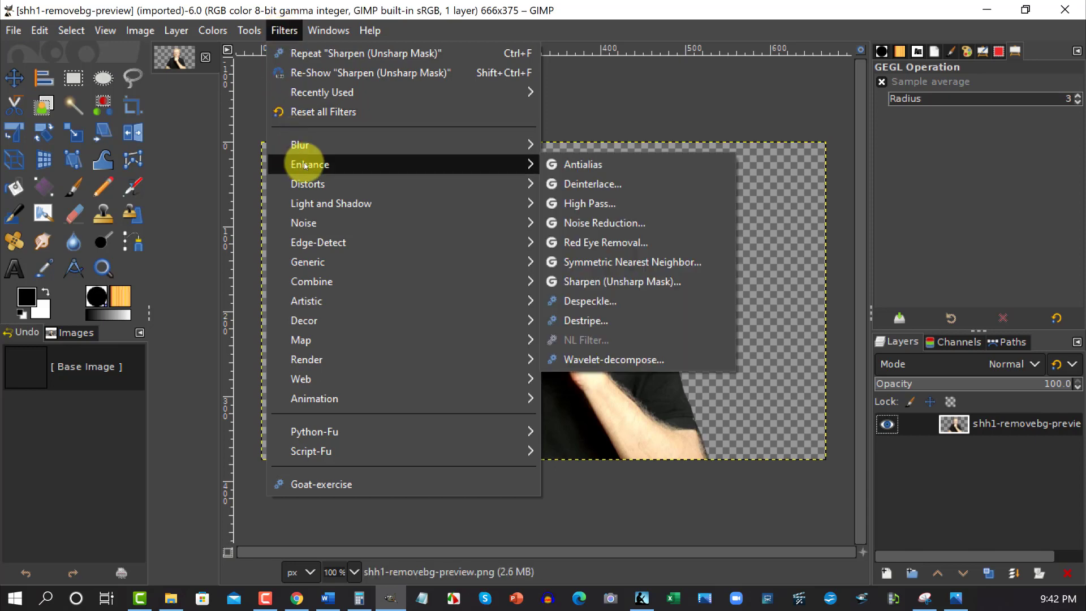
pyautogui.click(584, 282)
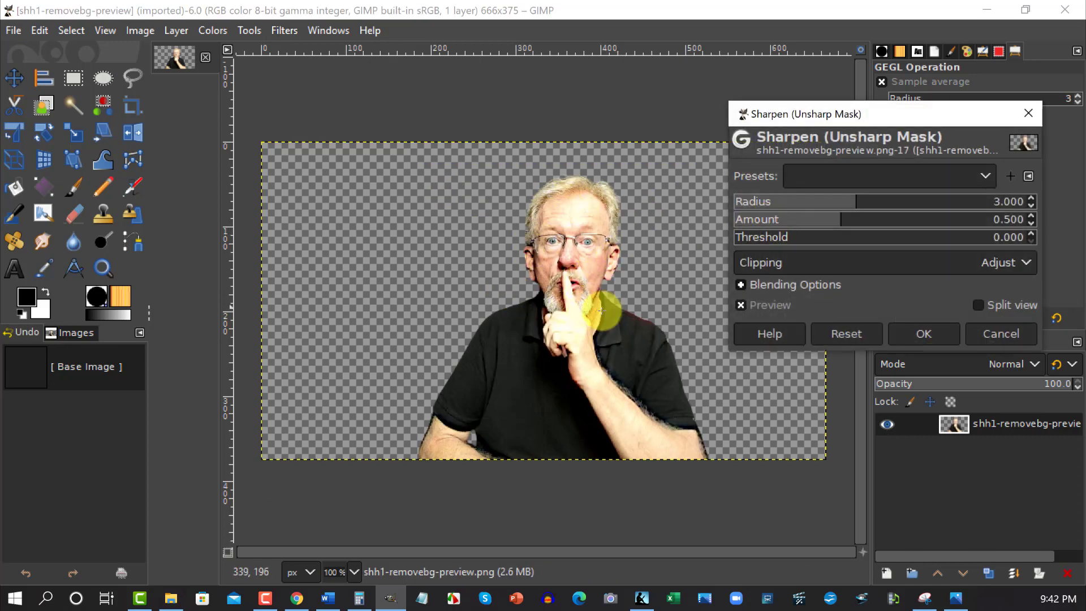
pyautogui.click(925, 333)
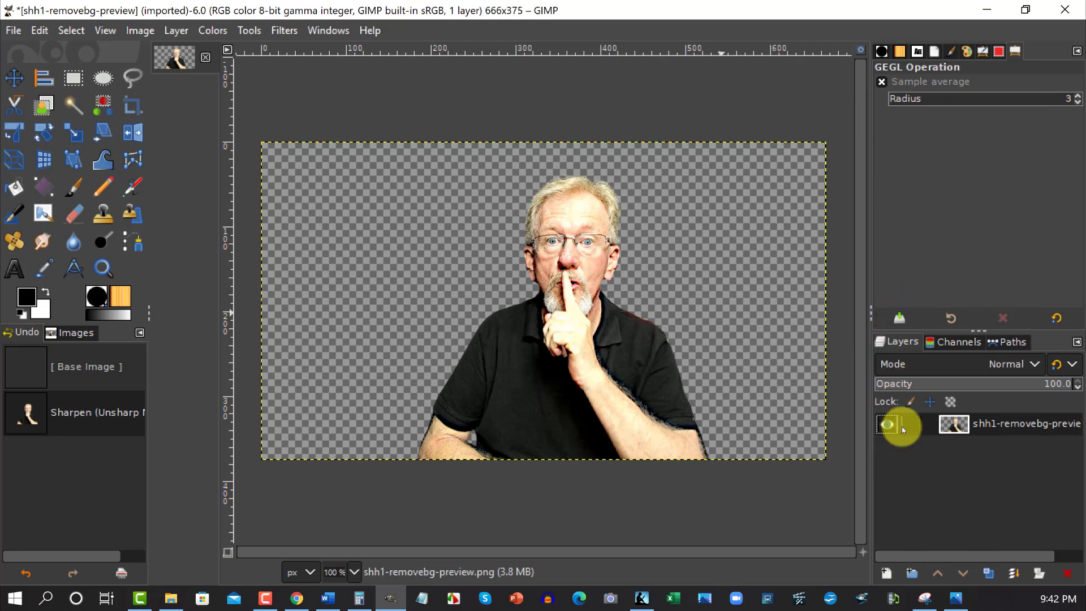
# - Create a selection from the cutout layer's alpha and duplicate the layer
pyautogui.rightClick(927, 426)
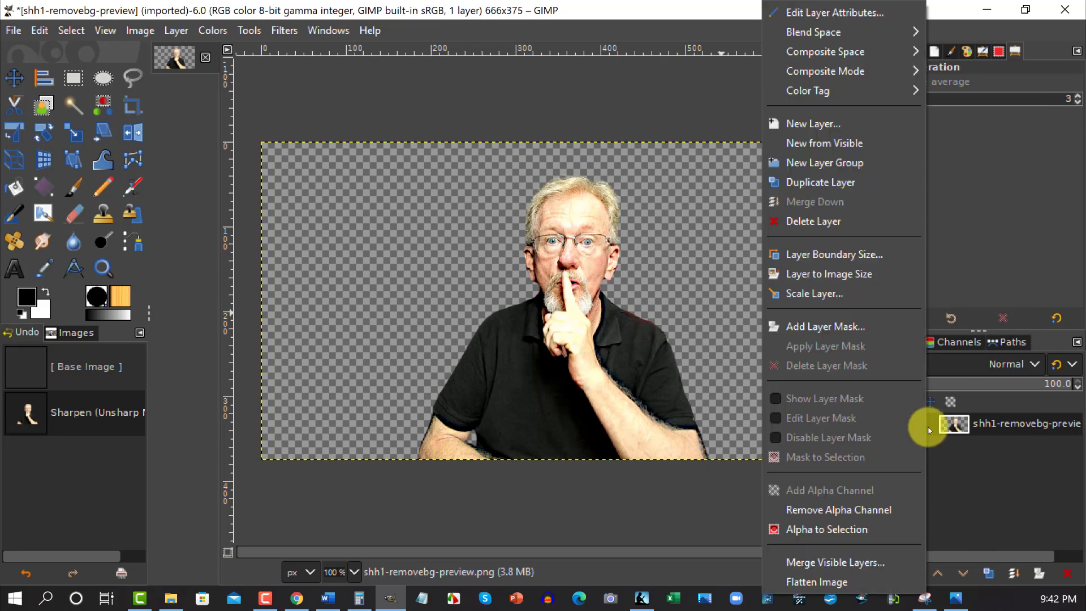
pyautogui.click(815, 530)
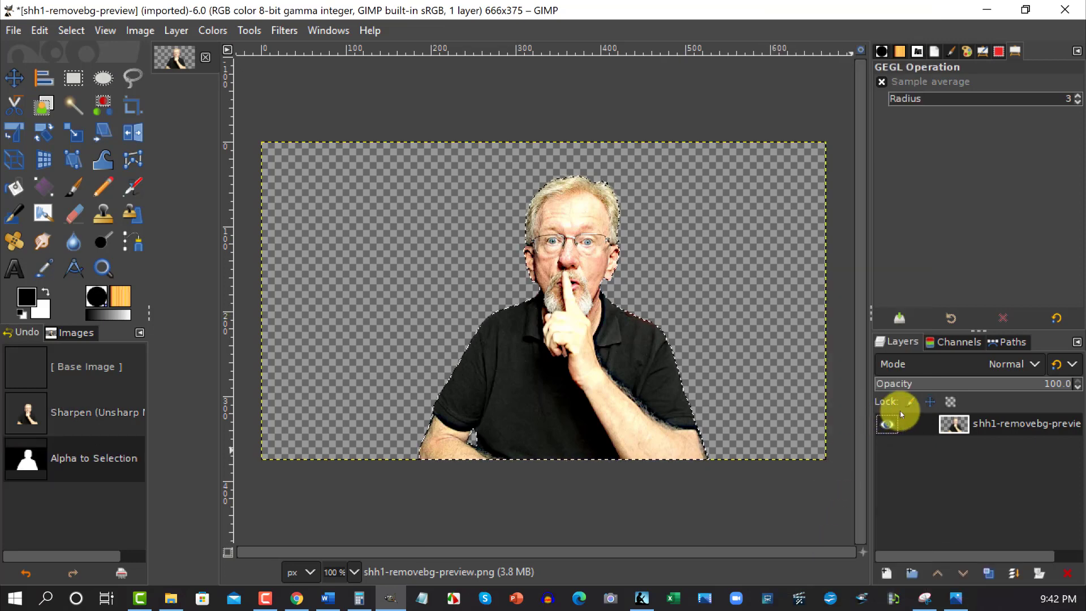
pyautogui.rightClick(929, 425)
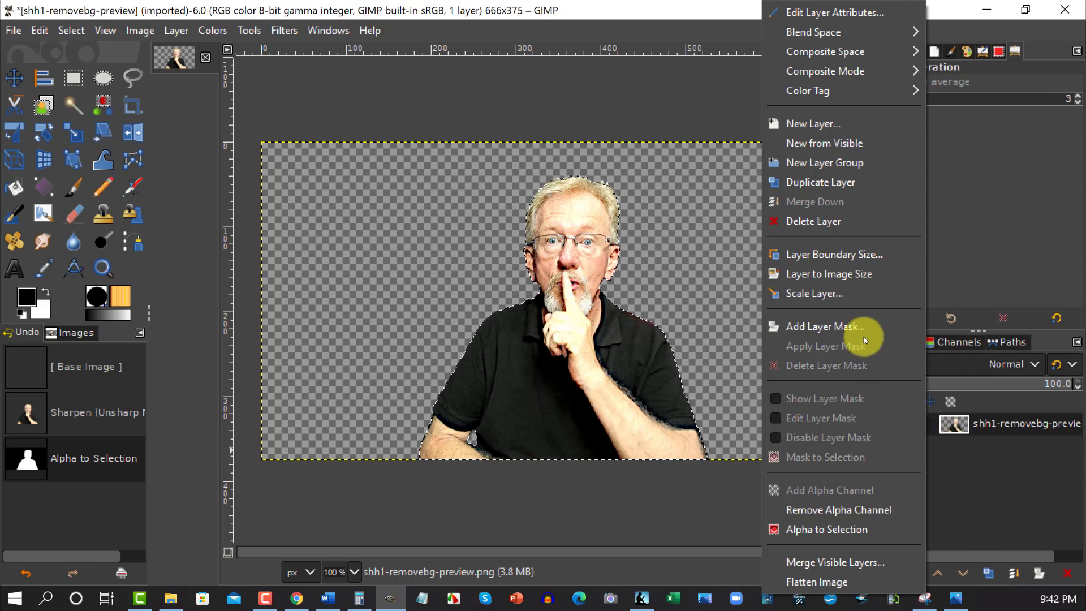
pyautogui.click(815, 183)
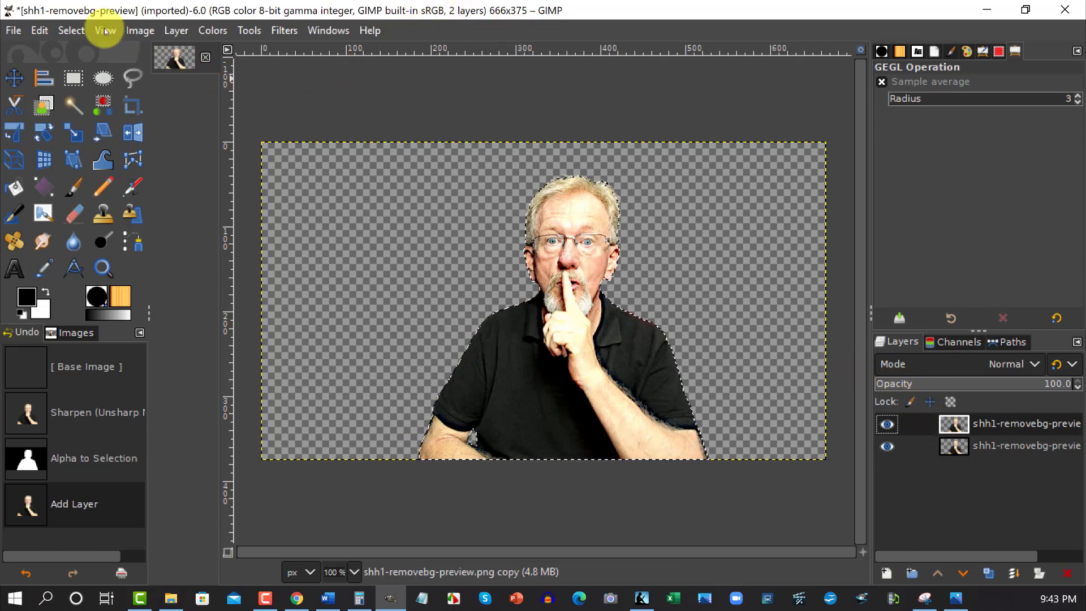
pyautogui.click(72, 30)
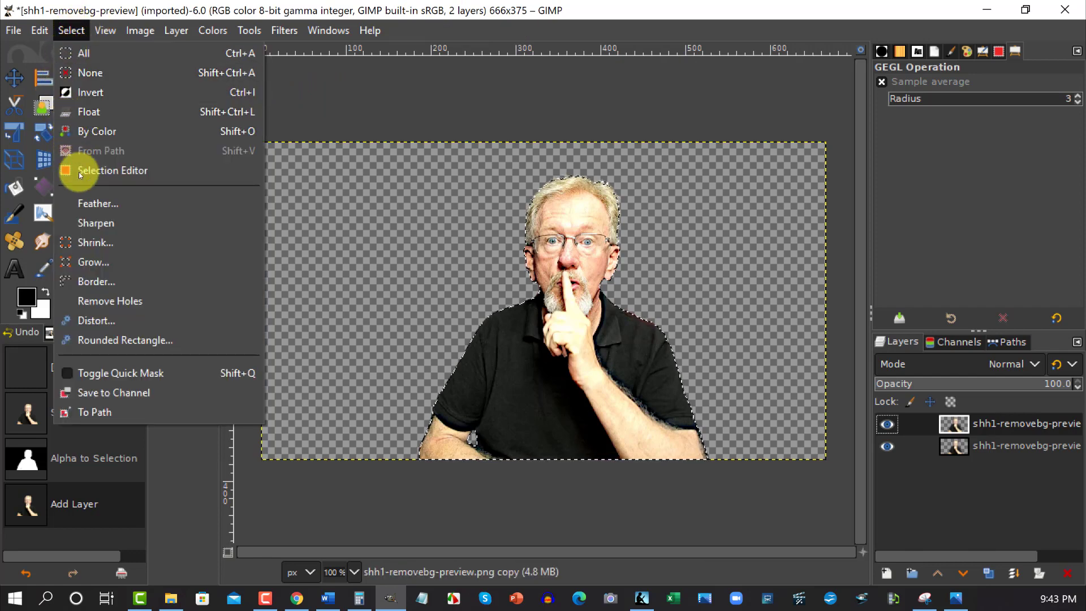
pyautogui.click(83, 262)
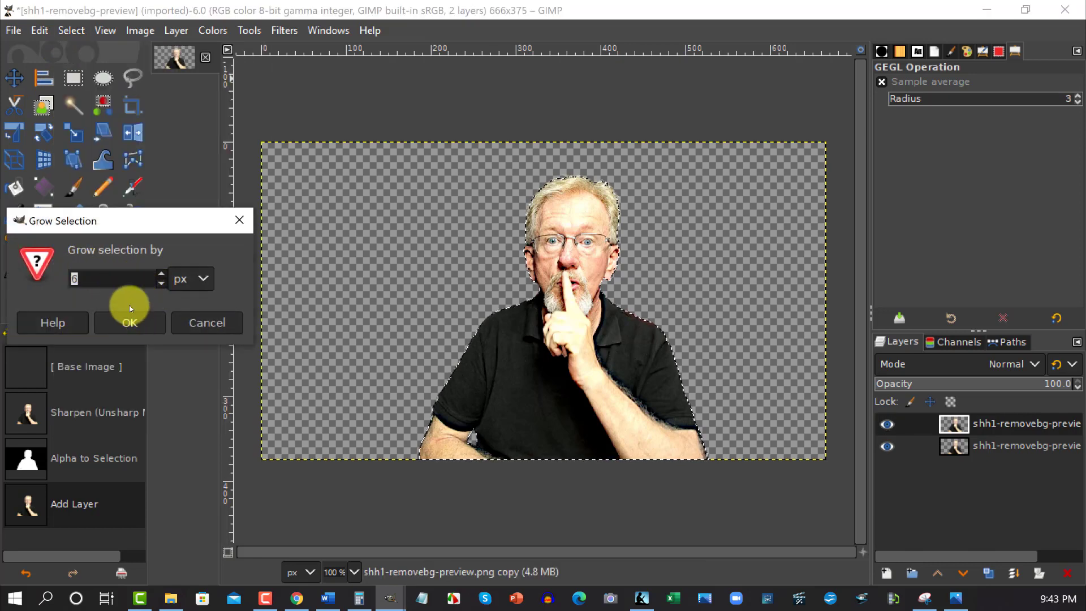
pyautogui.click(243, 228)
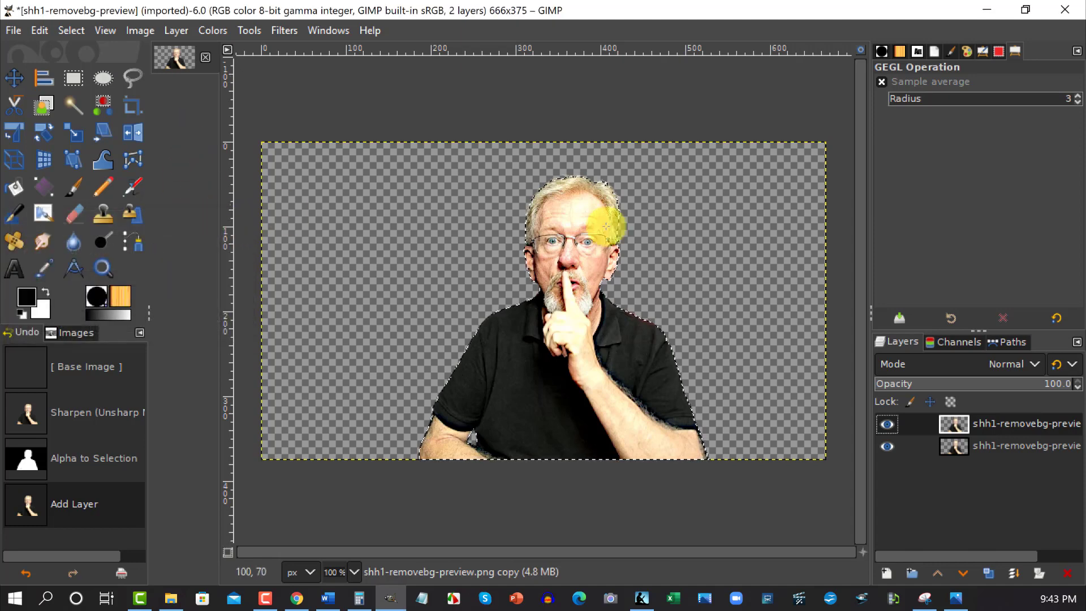
# - Make the lower cutout layer active and grow the selection around the man by 6 px
pyautogui.click(930, 449)
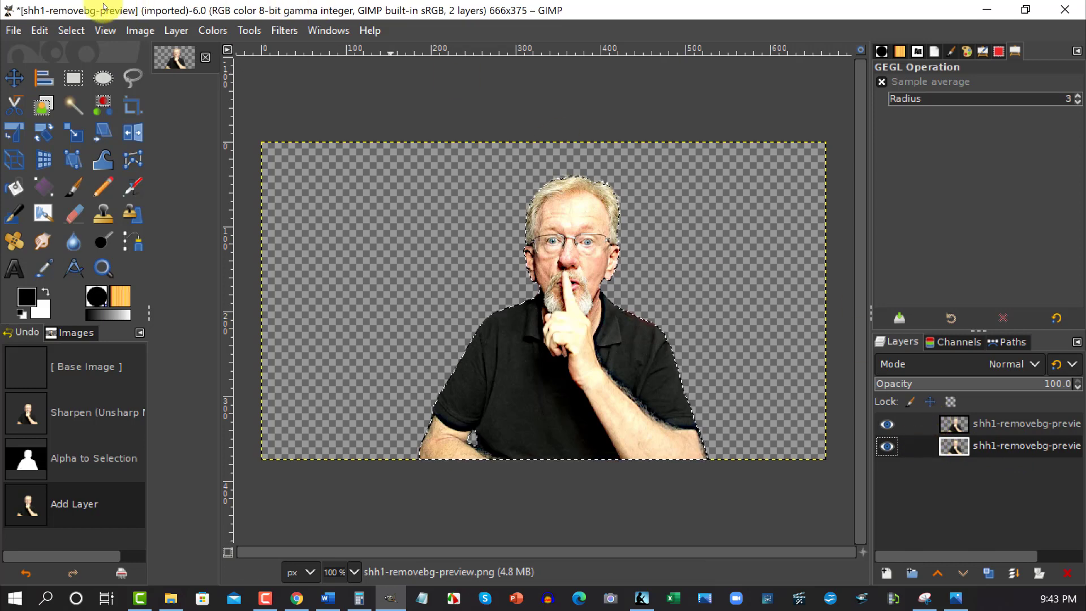
pyautogui.click(71, 31)
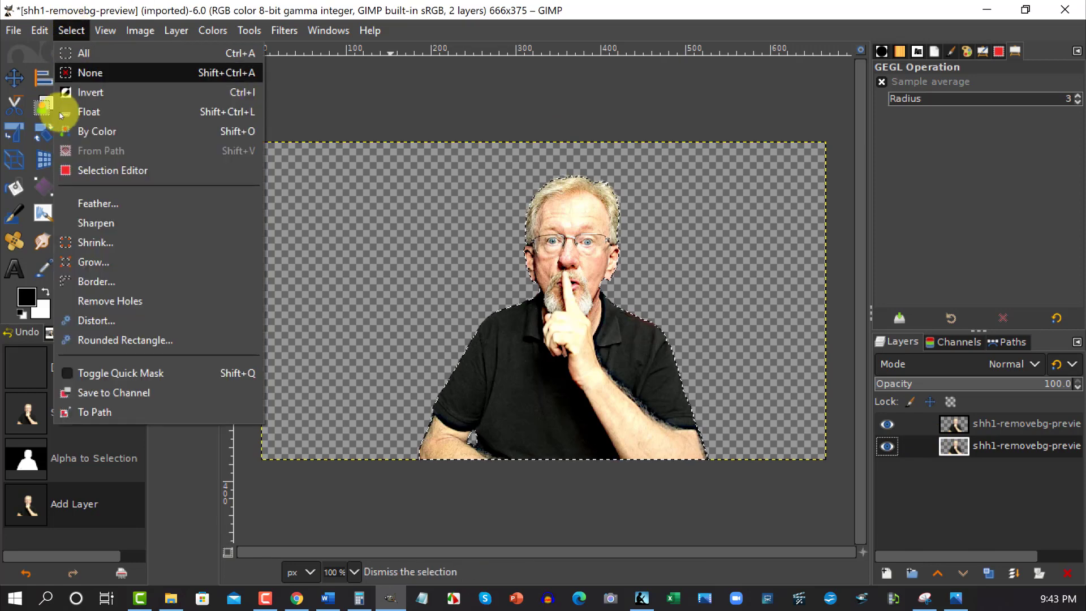
pyautogui.click(81, 264)
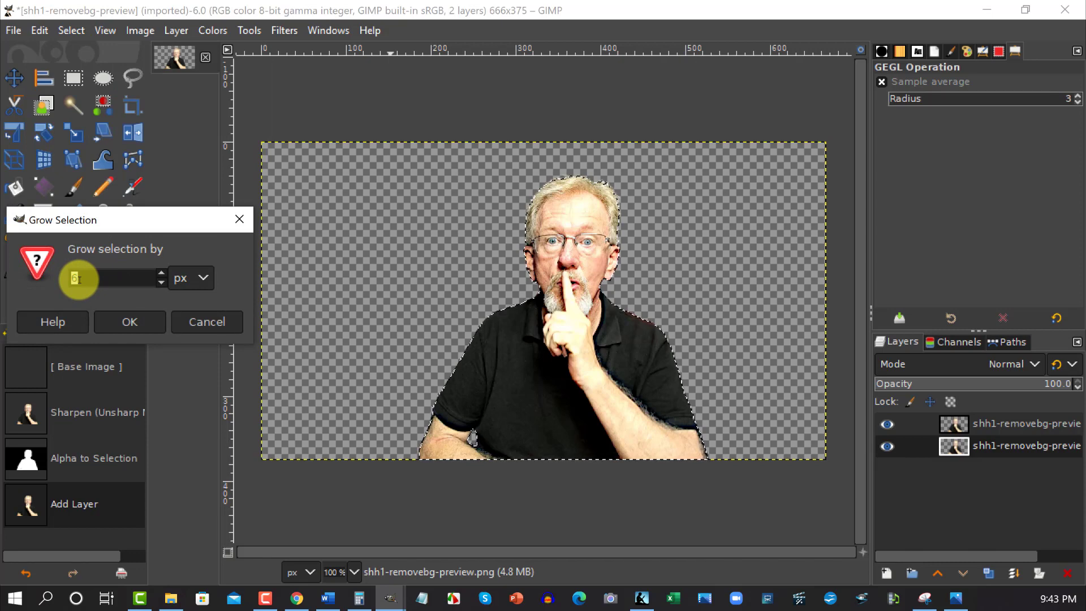
pyautogui.click(129, 322)
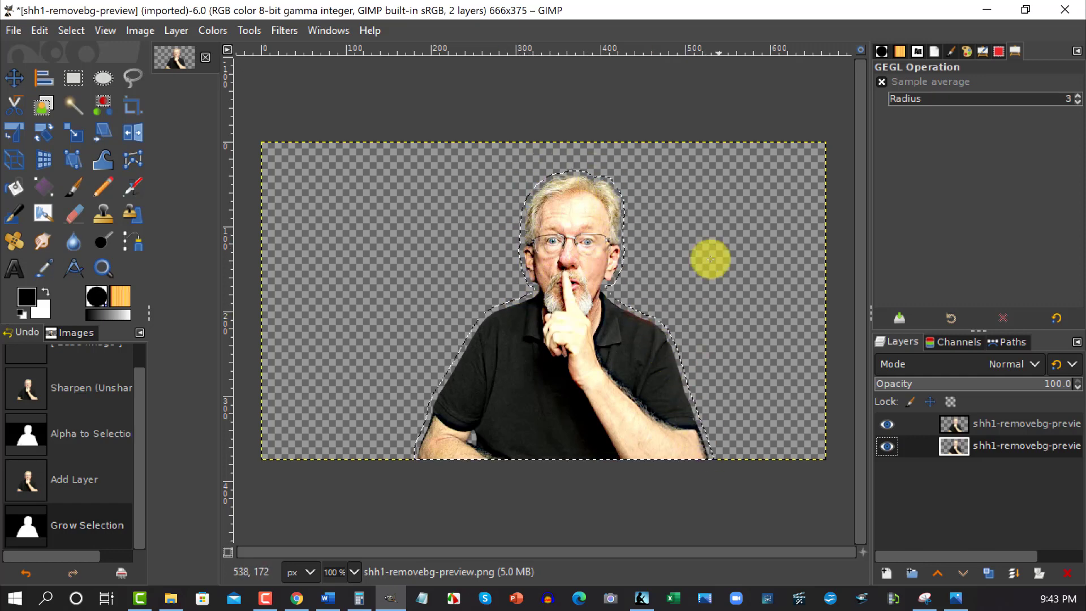
# - Examine the background-color fill option and the active background color in its color selection dialog
pyautogui.click(40, 30)
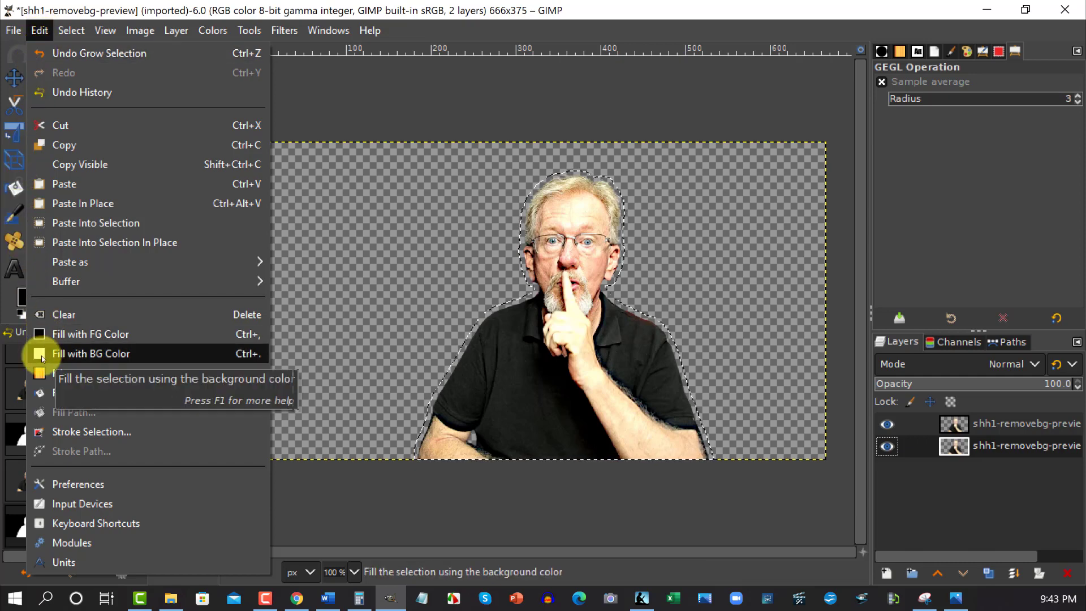
pyautogui.click(372, 112)
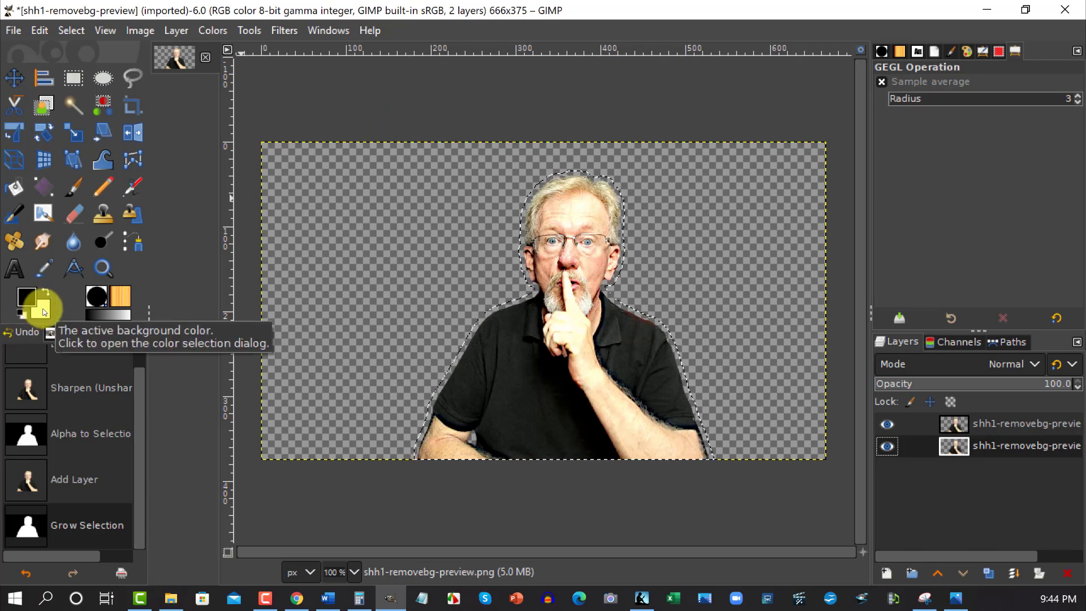
pyautogui.click(44, 311)
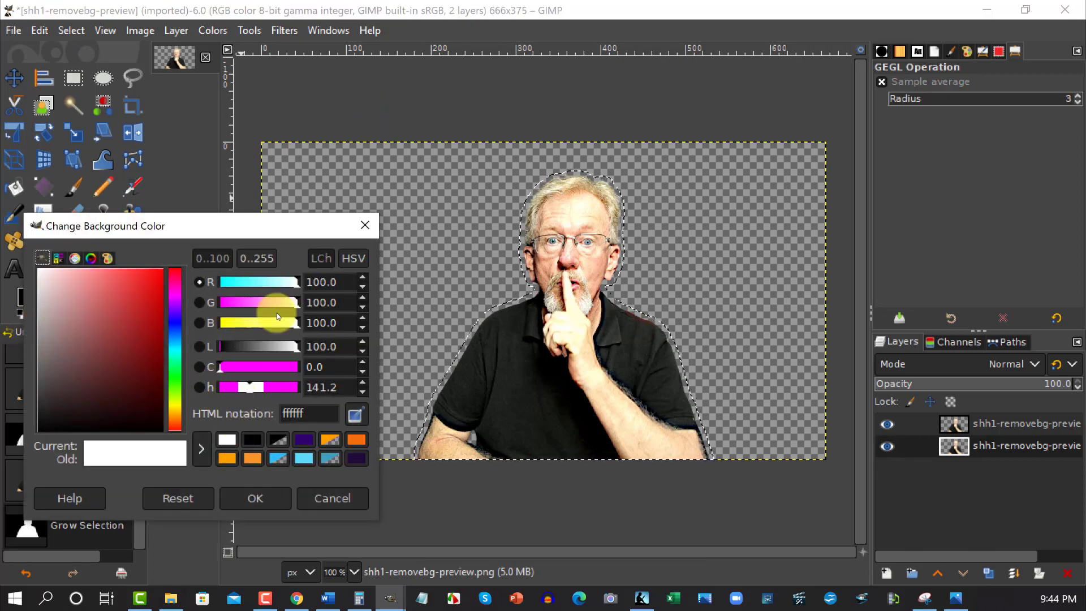
pyautogui.click(365, 226)
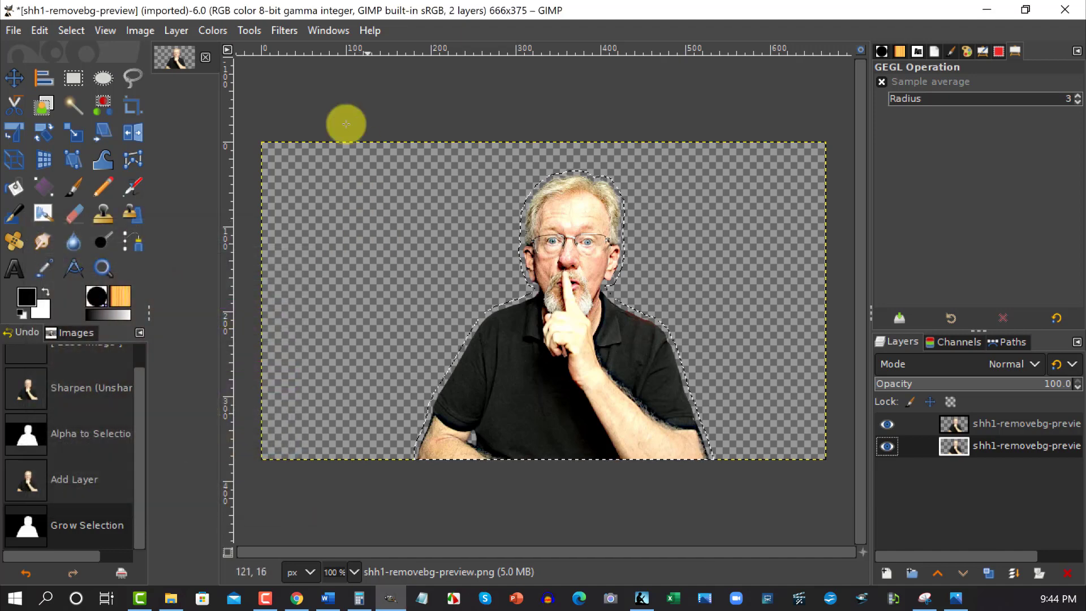
# - Fill the grown selection on the lower cutout layer with the white background color
pyautogui.click(72, 32)
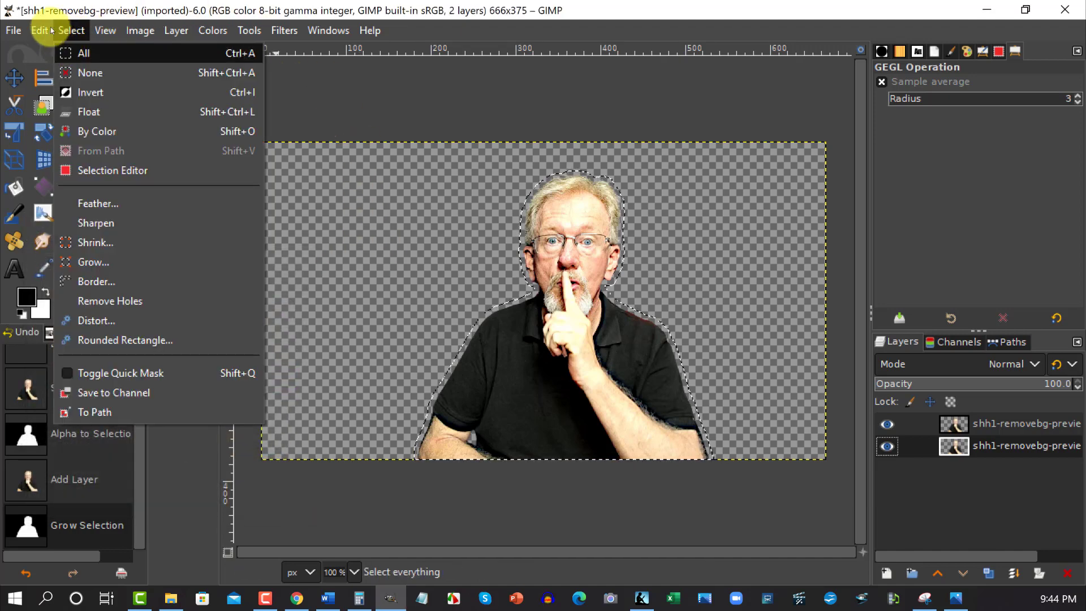
pyautogui.moveTo(39, 30)
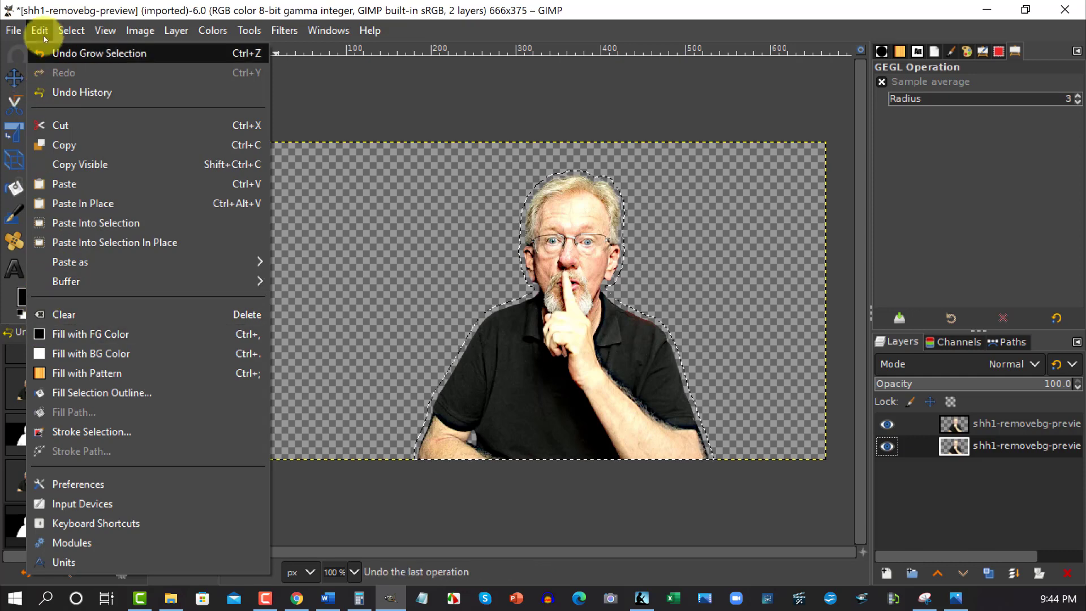
pyautogui.click(50, 356)
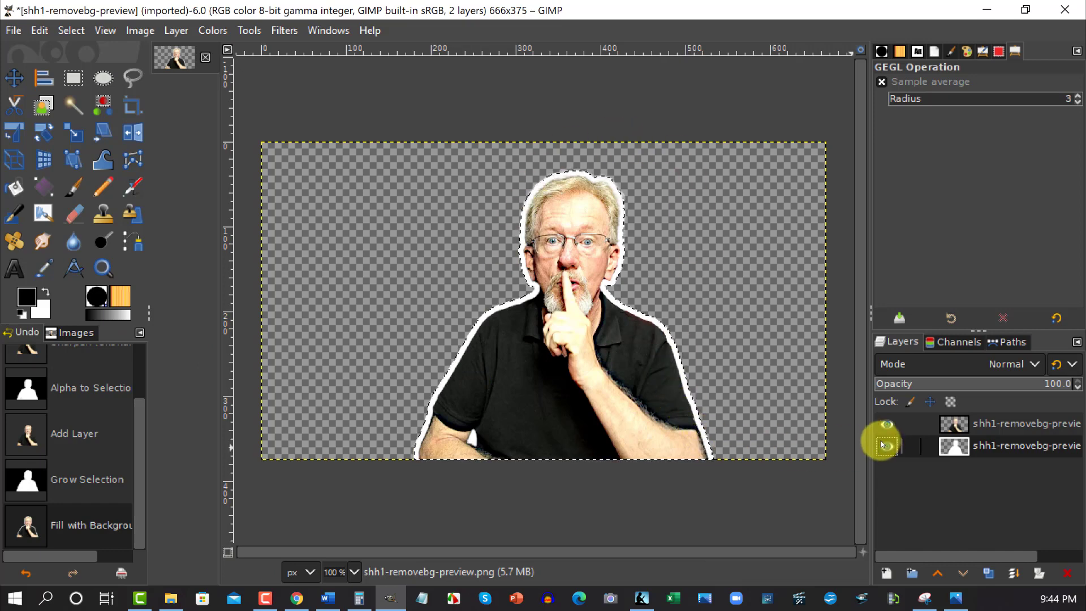
# - Export the outlined cutout as "shh1-White Outline.png" with the default PNG options
pyautogui.click(13, 30)
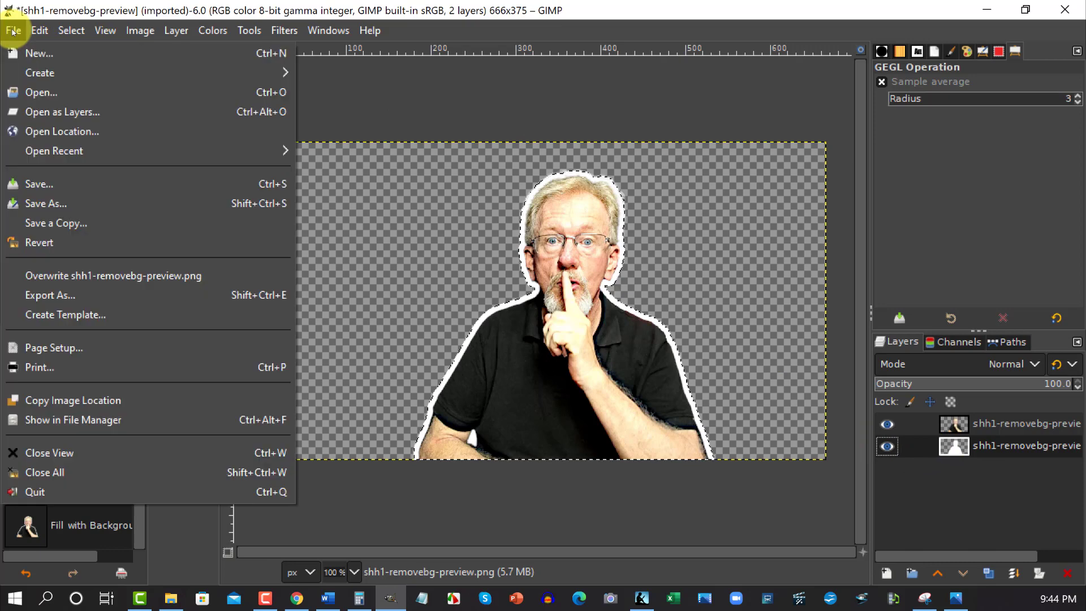
pyautogui.click(27, 295)
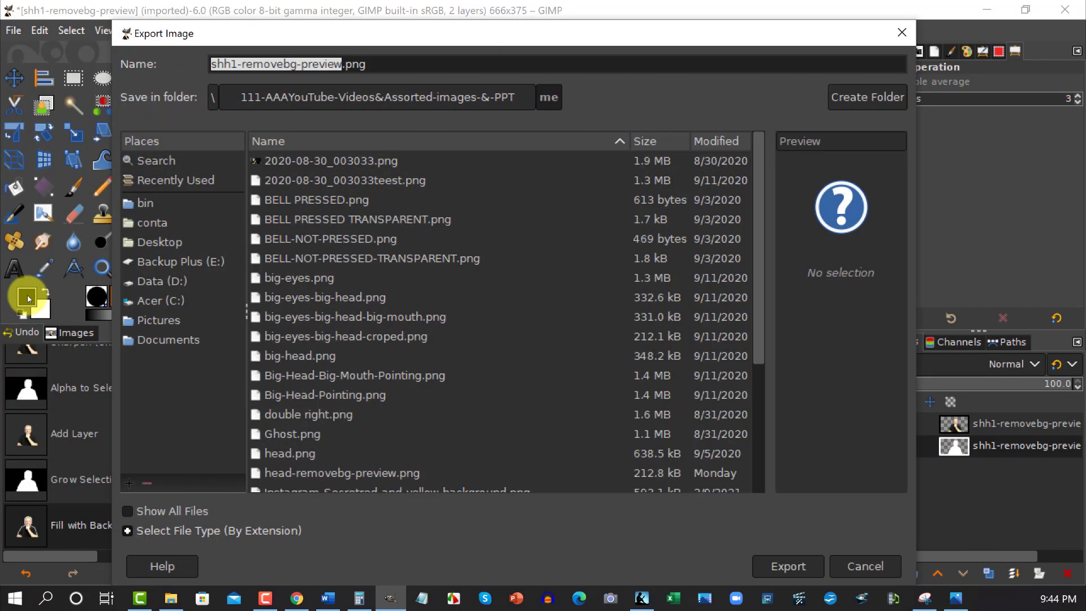
pyautogui.click(340, 62)
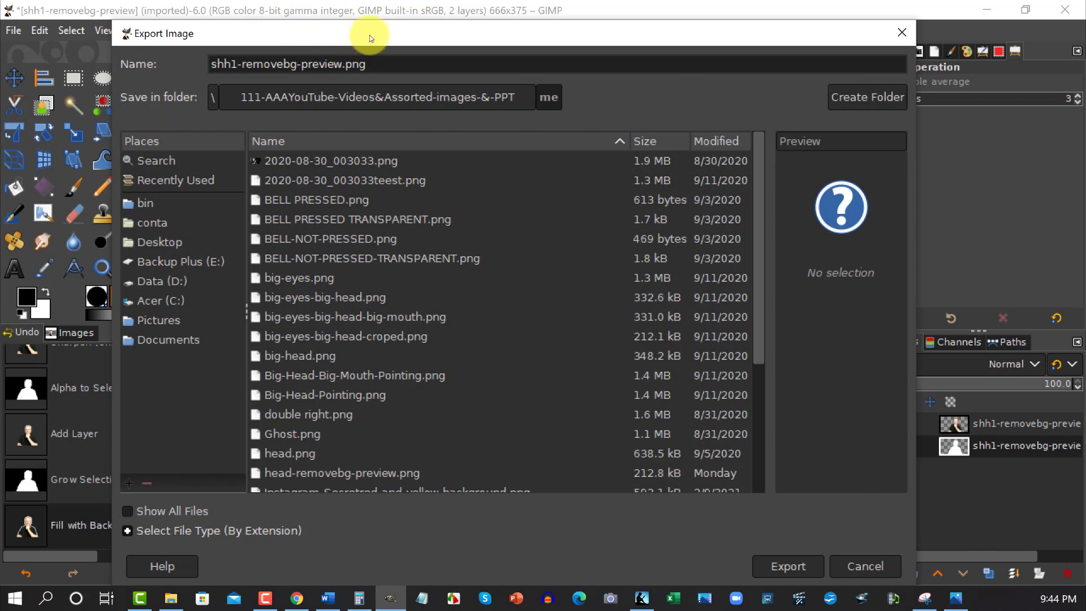
pyautogui.press('BackSpace')
pyautogui.press('BackSpace')
pyautogui.press('BackSpace')
pyautogui.press('BackSpace')
pyautogui.press('BackSpace')
pyautogui.press('BackSpace')
pyautogui.press('BackSpace')
pyautogui.press('BackSpace')
pyautogui.press('BackSpace')
pyautogui.press('BackSpace')
pyautogui.press('BackSpace')
pyautogui.press('BackSpace')
pyautogui.press('BackSpace')
pyautogui.press('BackSpace')
pyautogui.press('BackSpace')
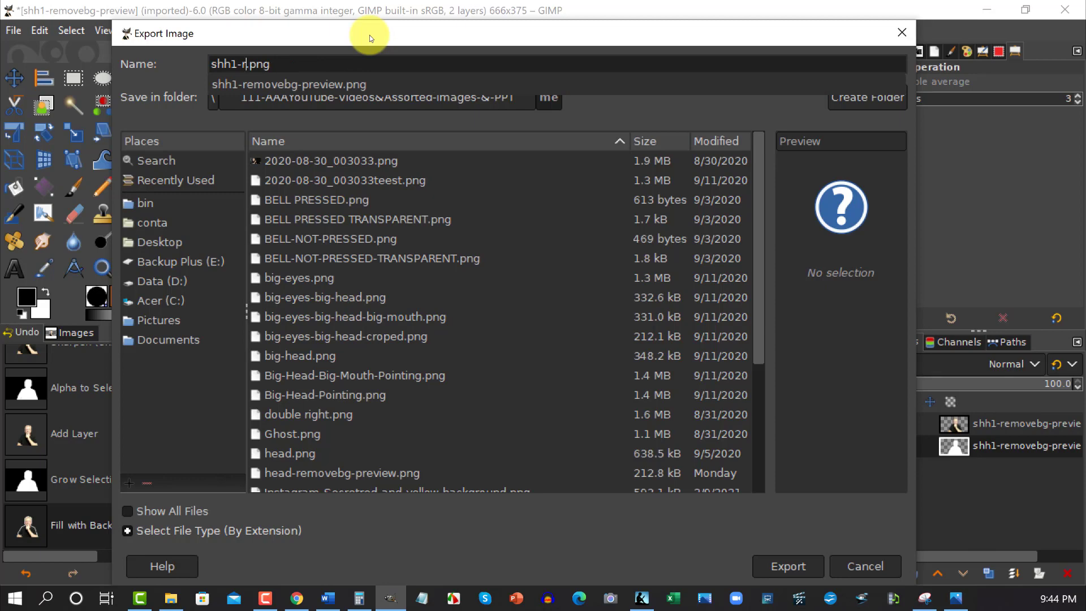
pyautogui.press('BackSpace')
pyautogui.write('White Outline')
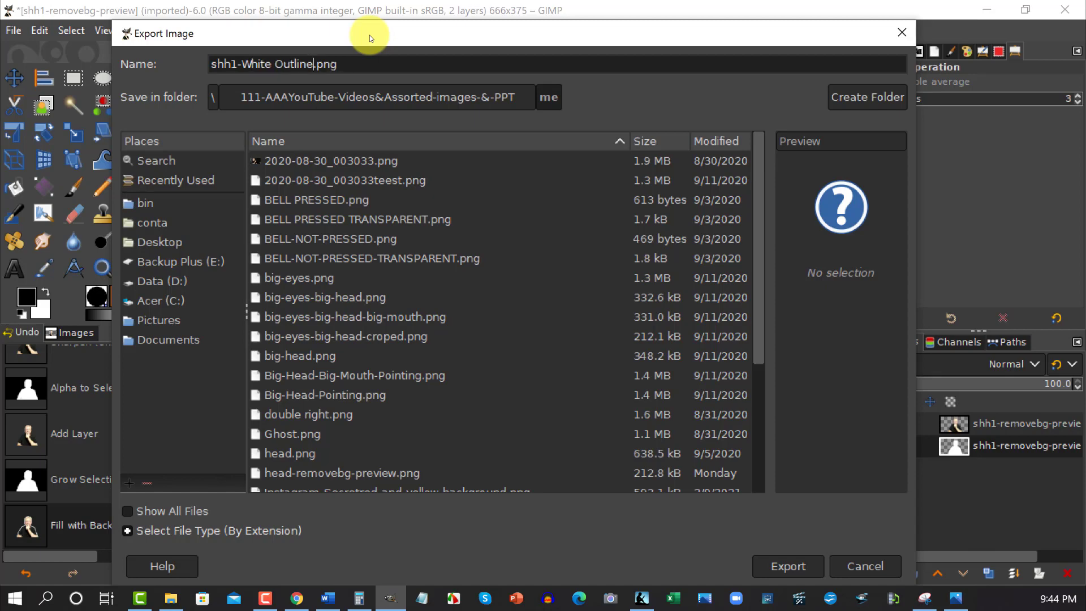
pyautogui.click(780, 568)
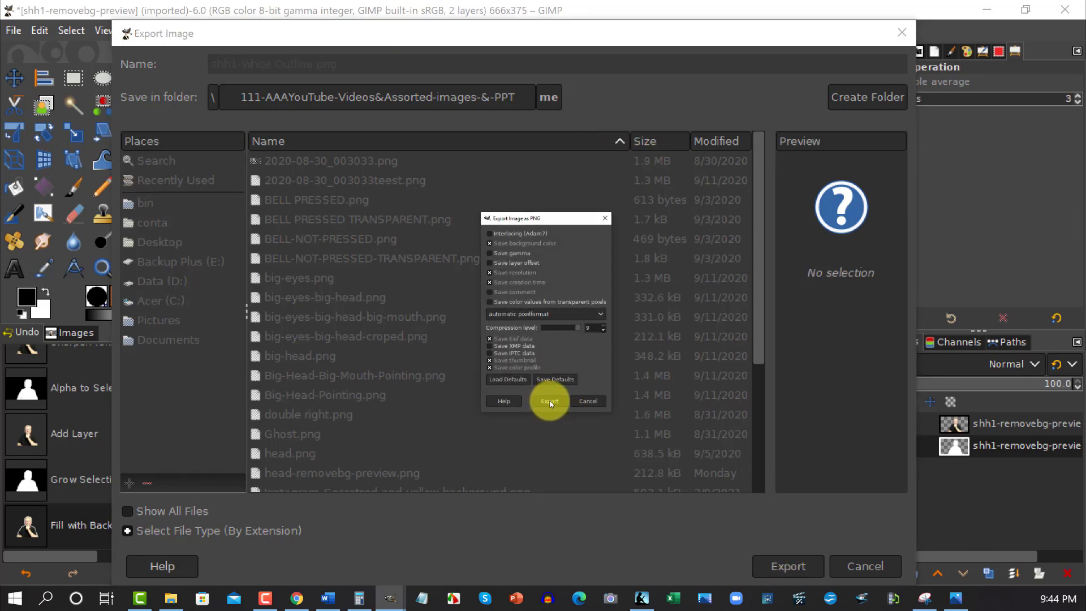
pyautogui.click(549, 402)
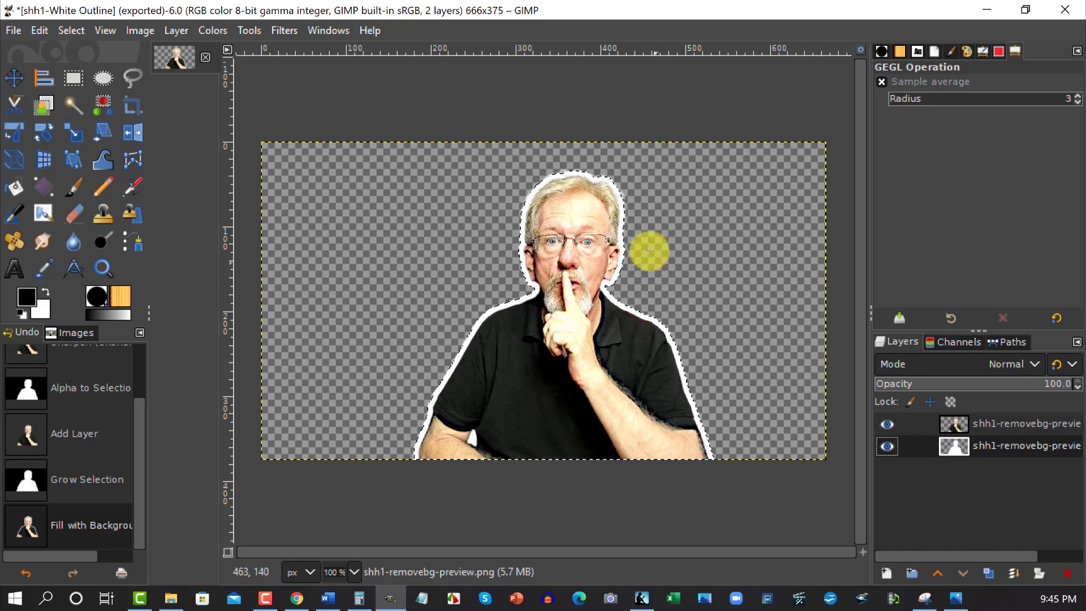
# - Duplicate the white silhouette layer and make the lowest copy active
pyautogui.rightClick(927, 446)
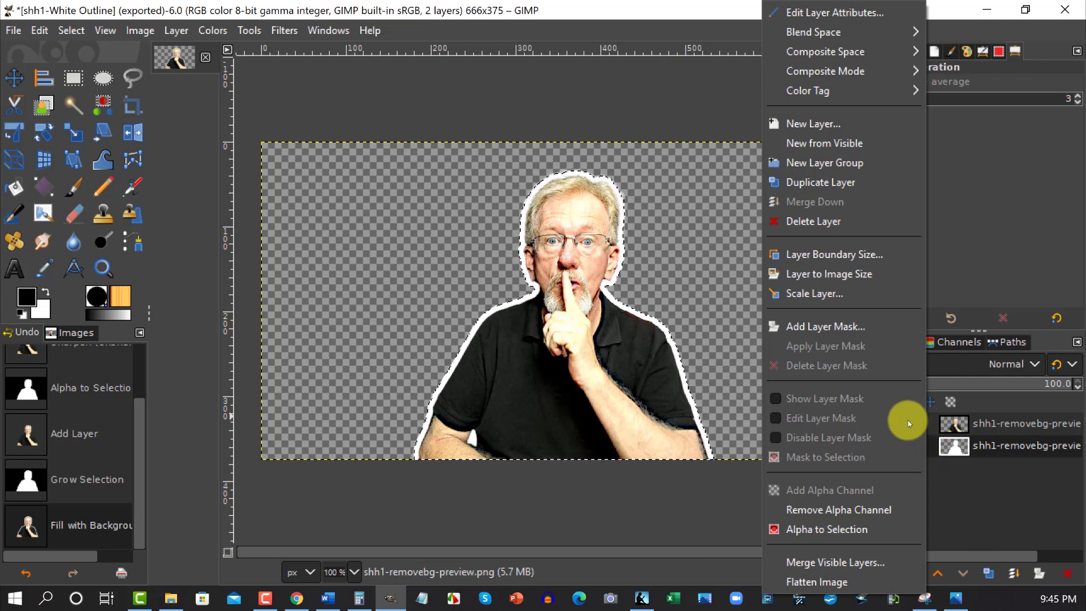
pyautogui.click(816, 185)
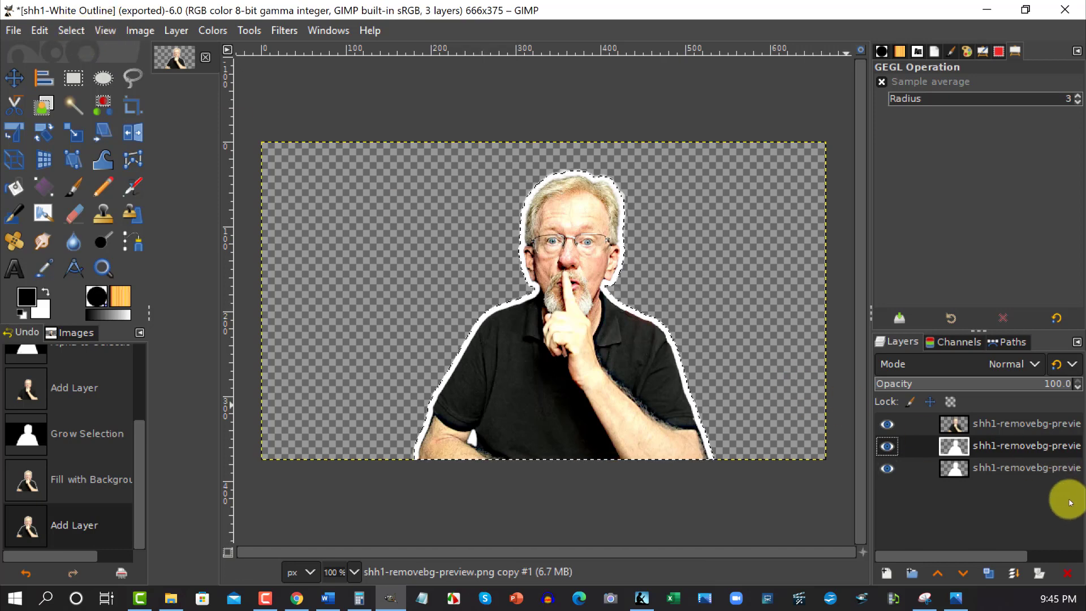
pyautogui.click(927, 472)
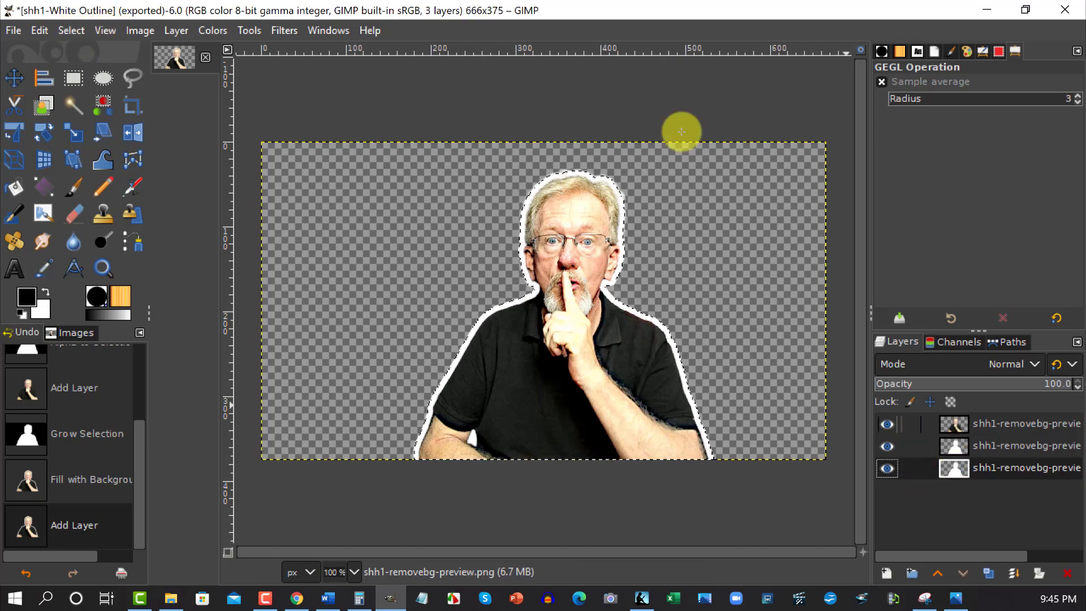
pyautogui.click(77, 31)
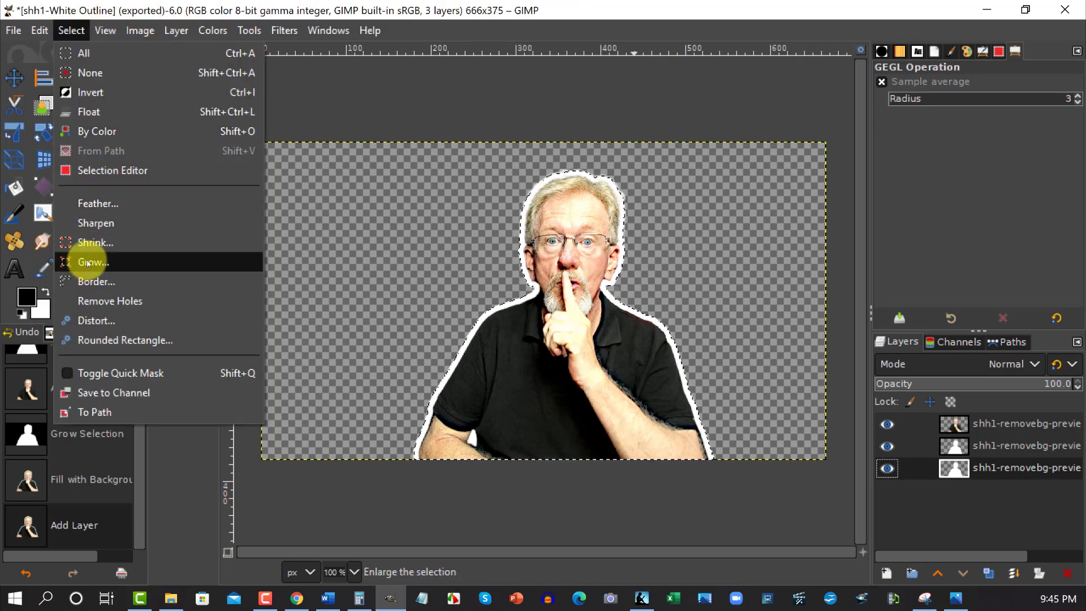
pyautogui.click(87, 260)
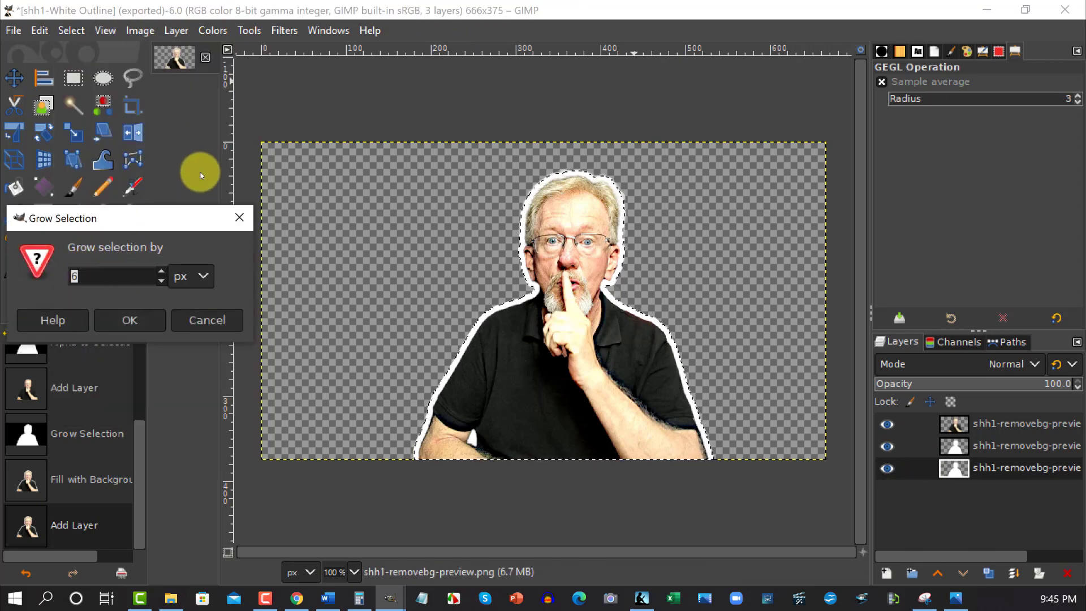
pyautogui.click(241, 219)
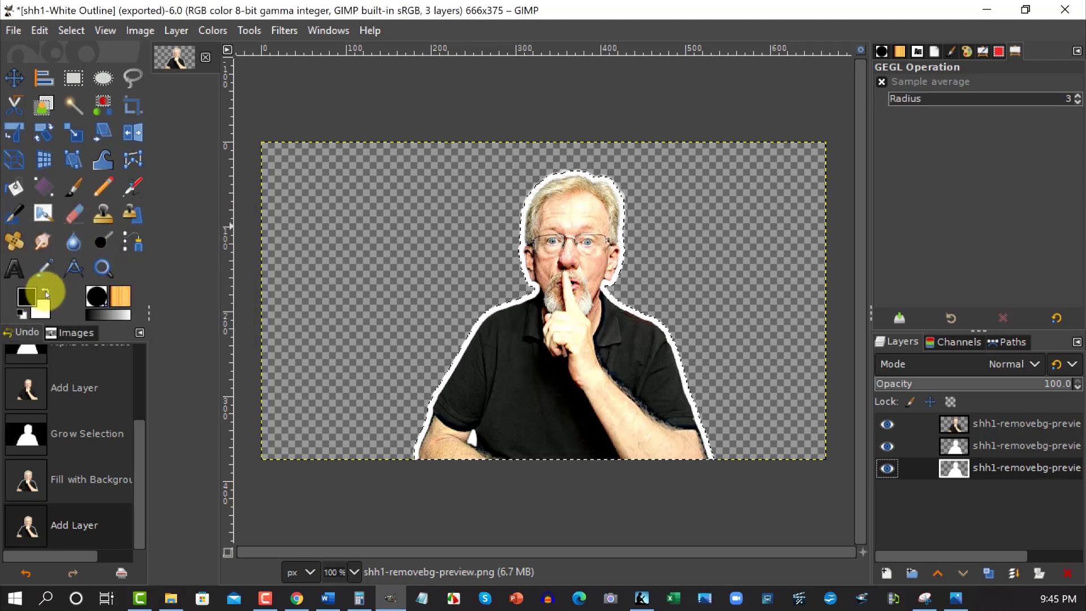
# - Add a black outline on the lowest layer by making black the background color, growing the selection 6 px and filling it
pyautogui.click(45, 292)
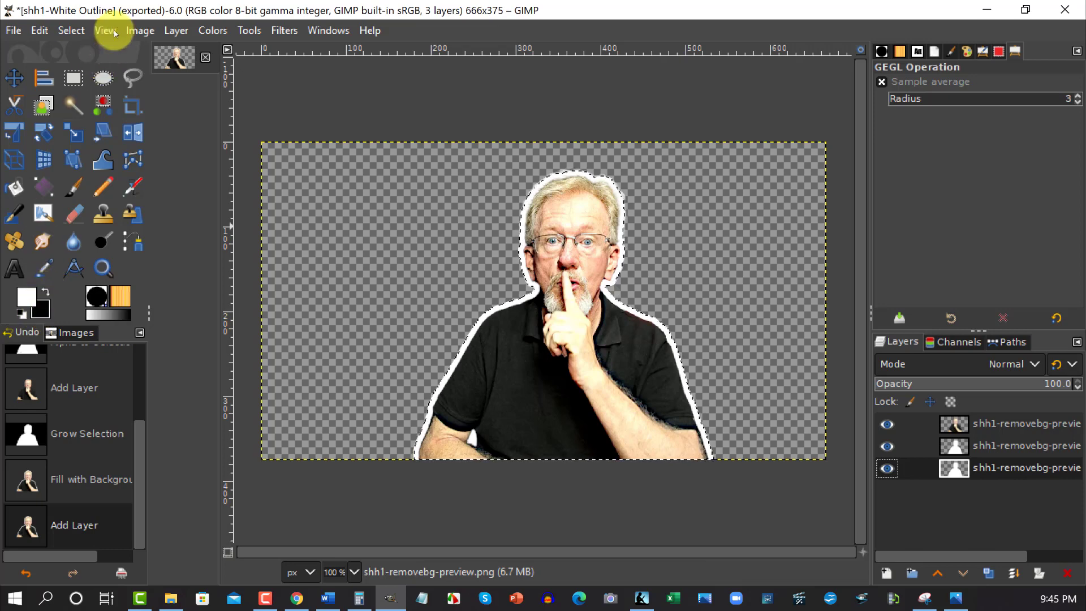
pyautogui.click(72, 31)
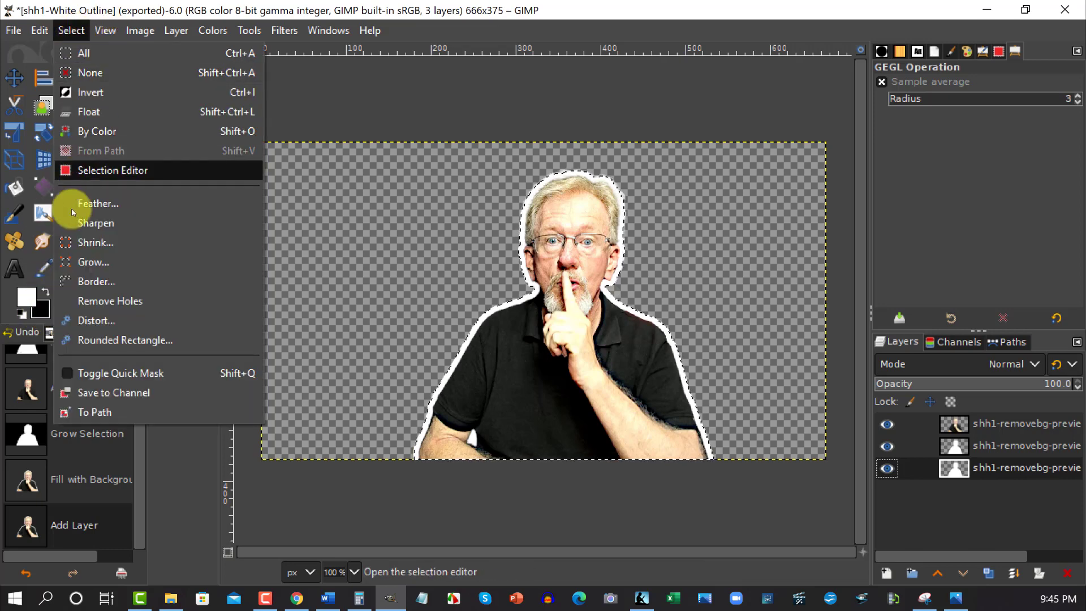
pyautogui.click(86, 261)
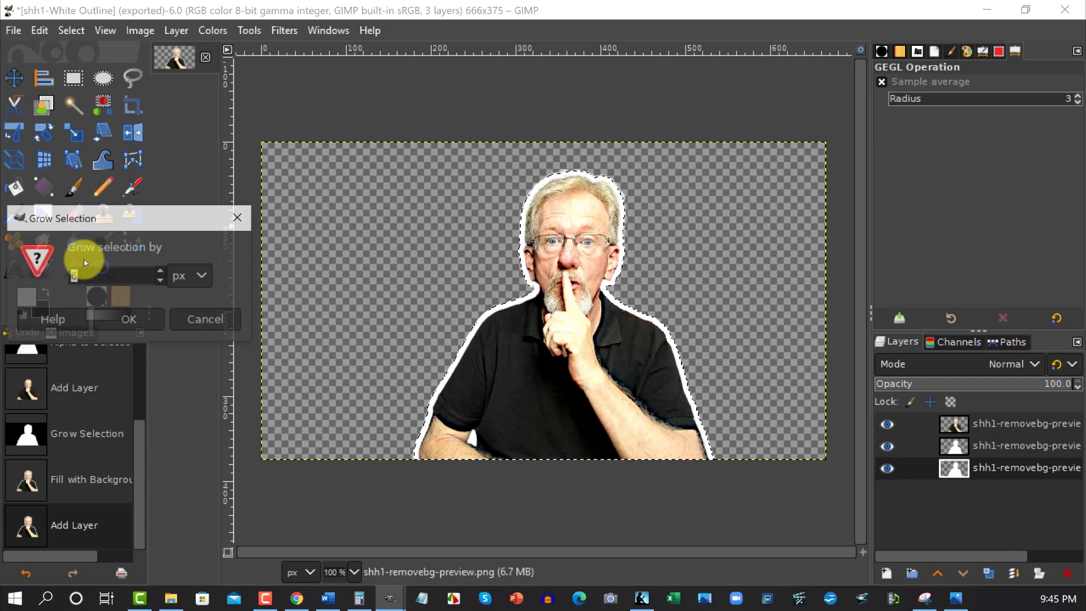
pyautogui.click(138, 322)
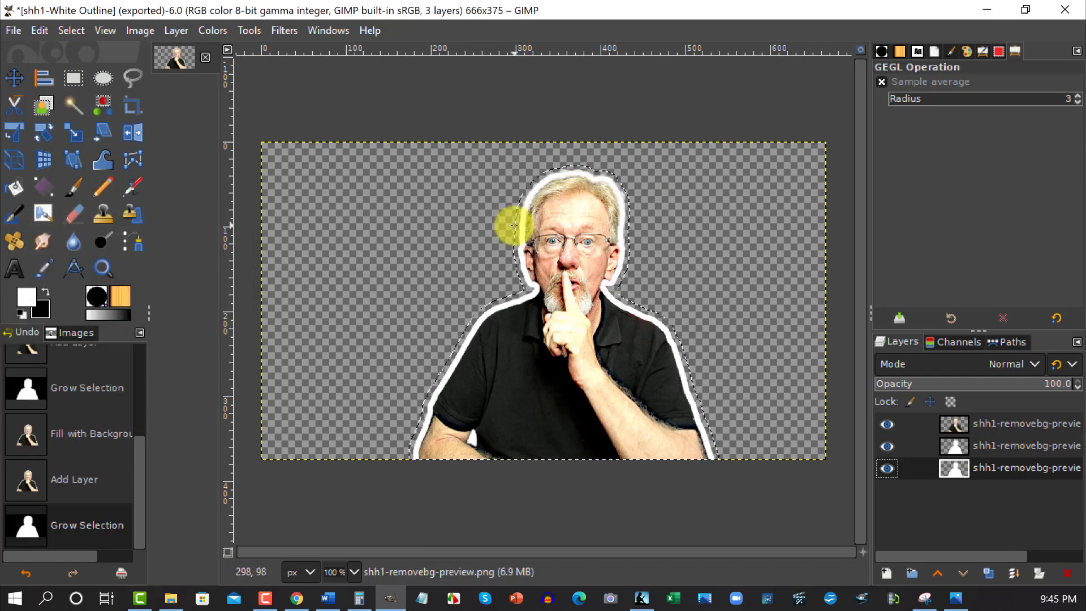
pyautogui.click(39, 30)
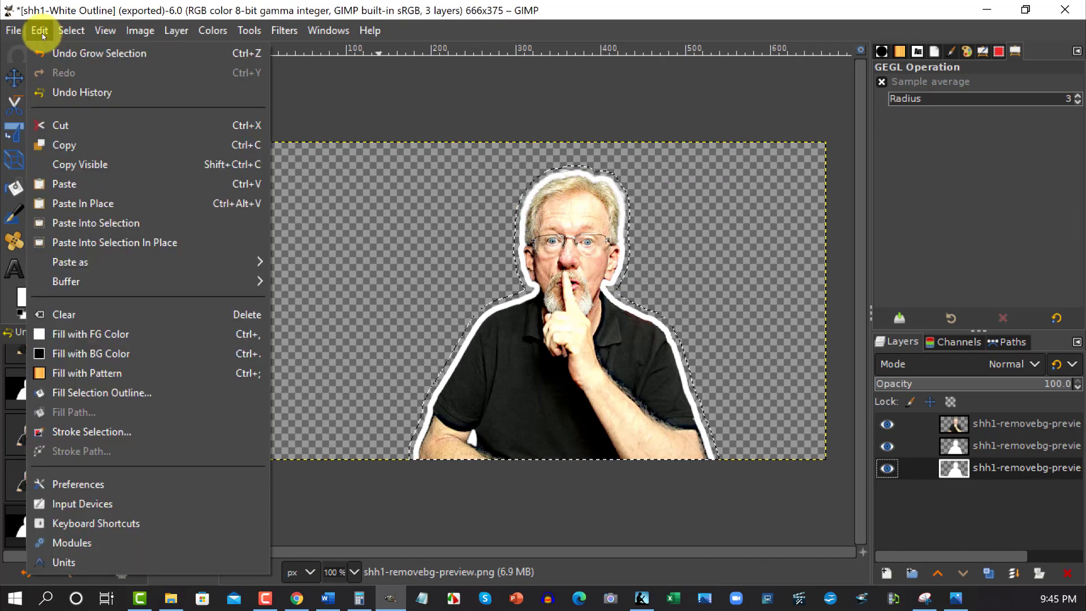
pyautogui.click(44, 355)
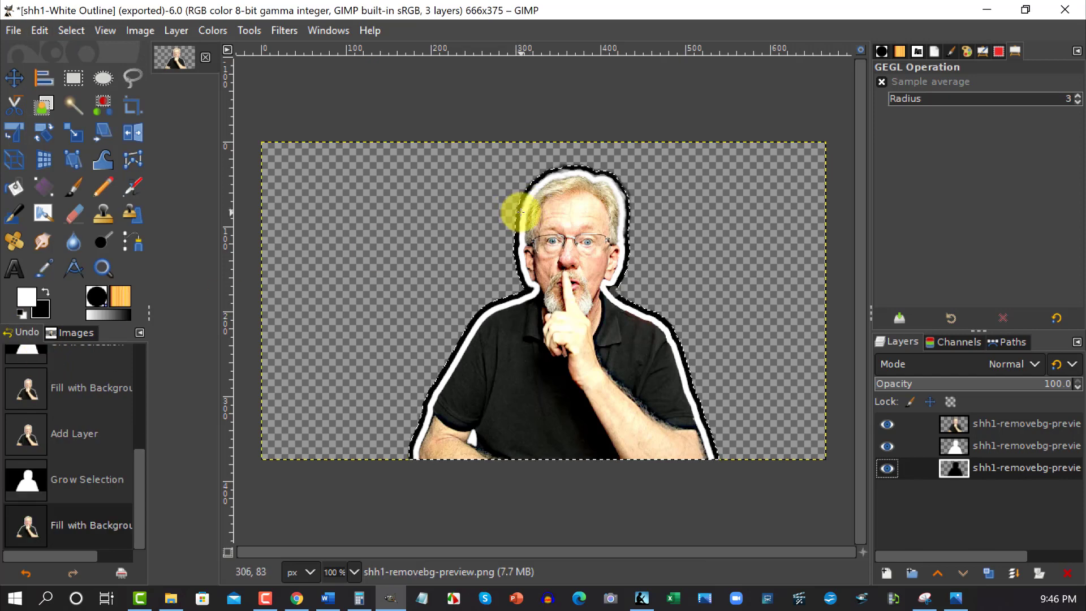
# - Export the double-outlined cutout as "shh1-White and black Outline.png" with the default PNG options
pyautogui.click(13, 30)
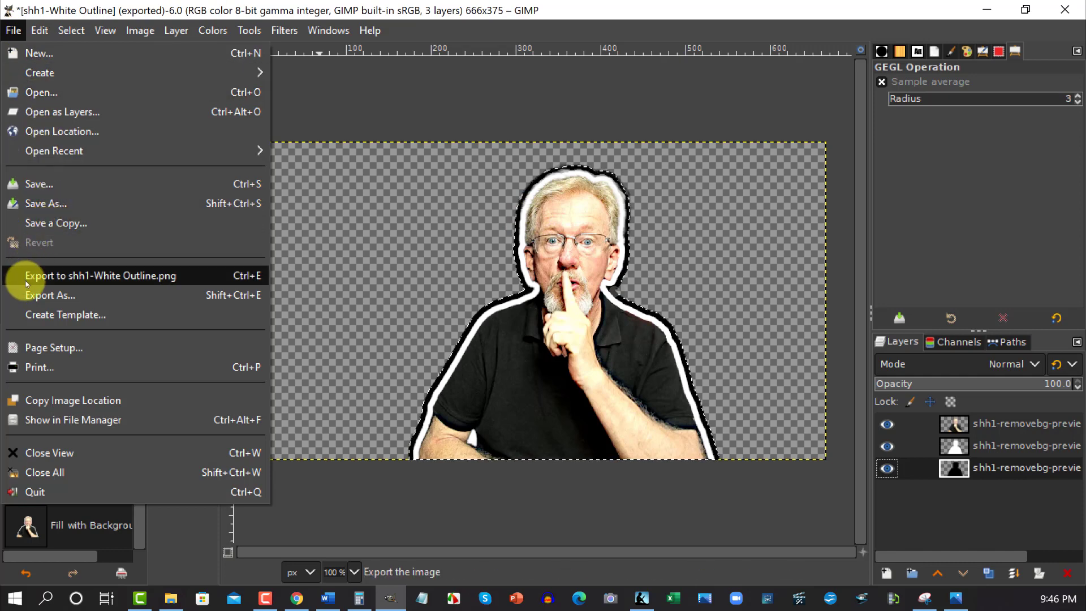
pyautogui.click(143, 295)
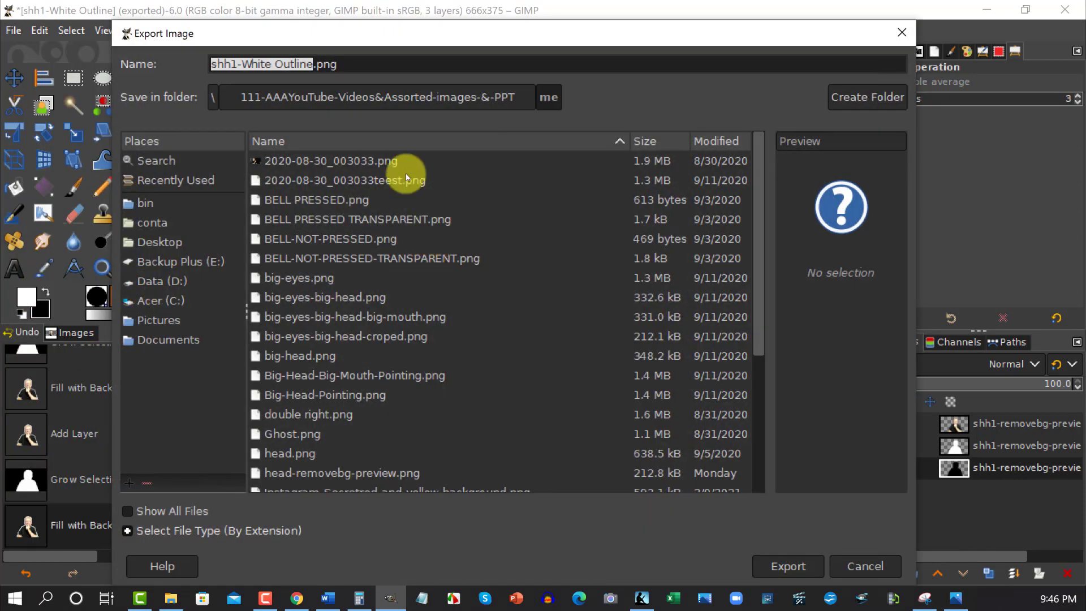
pyautogui.click(275, 64)
pyautogui.write('and black')
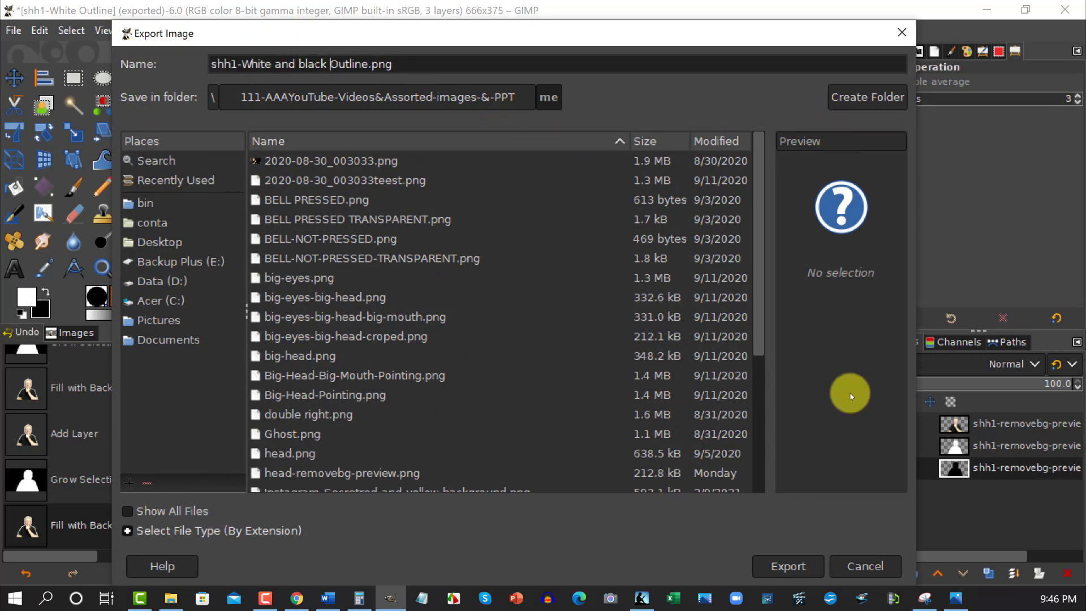
pyautogui.click(780, 566)
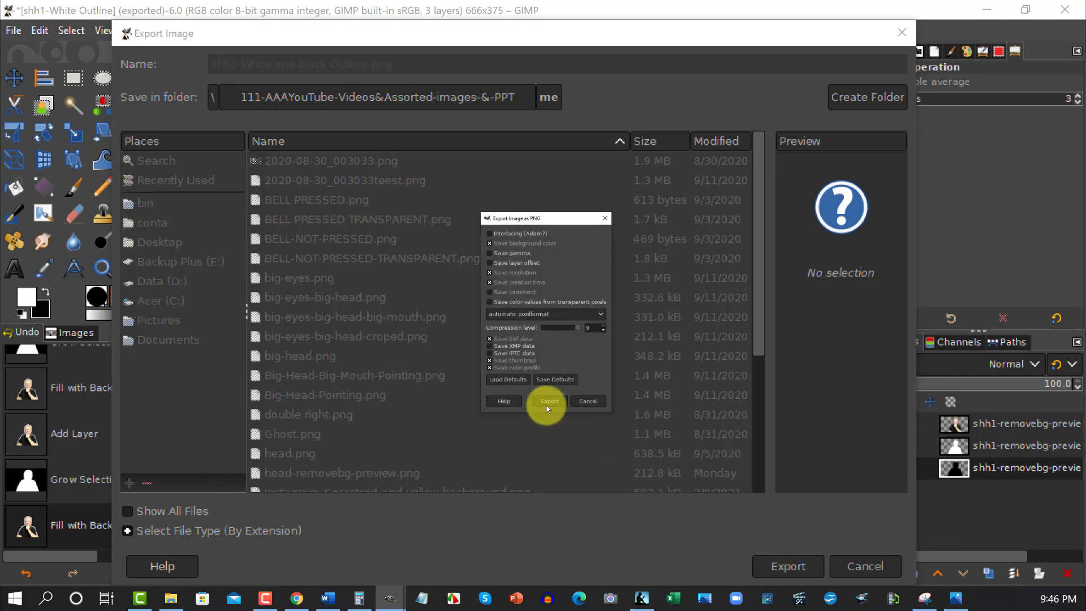
pyautogui.click(548, 402)
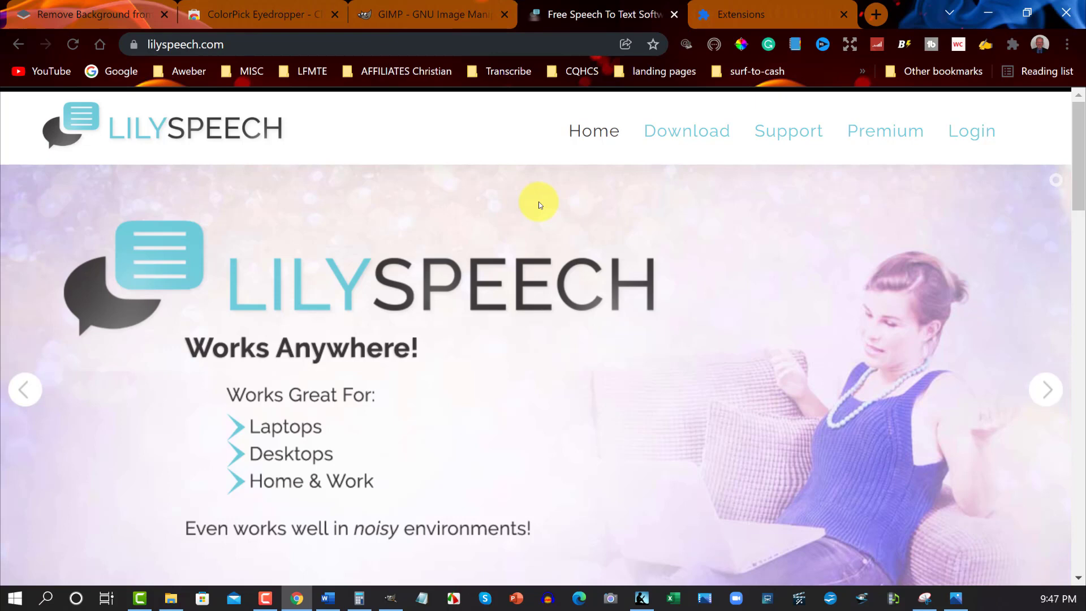
# - Bring up an empty Notepad window, then switch to Word and create a new blank document
pyautogui.click(421, 598)
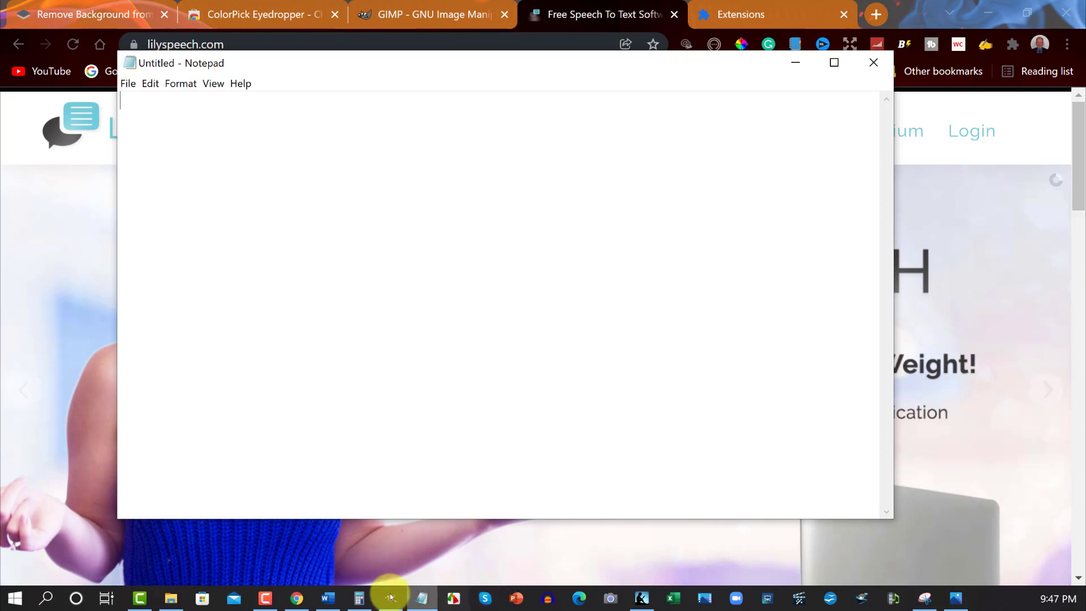
pyautogui.click(326, 599)
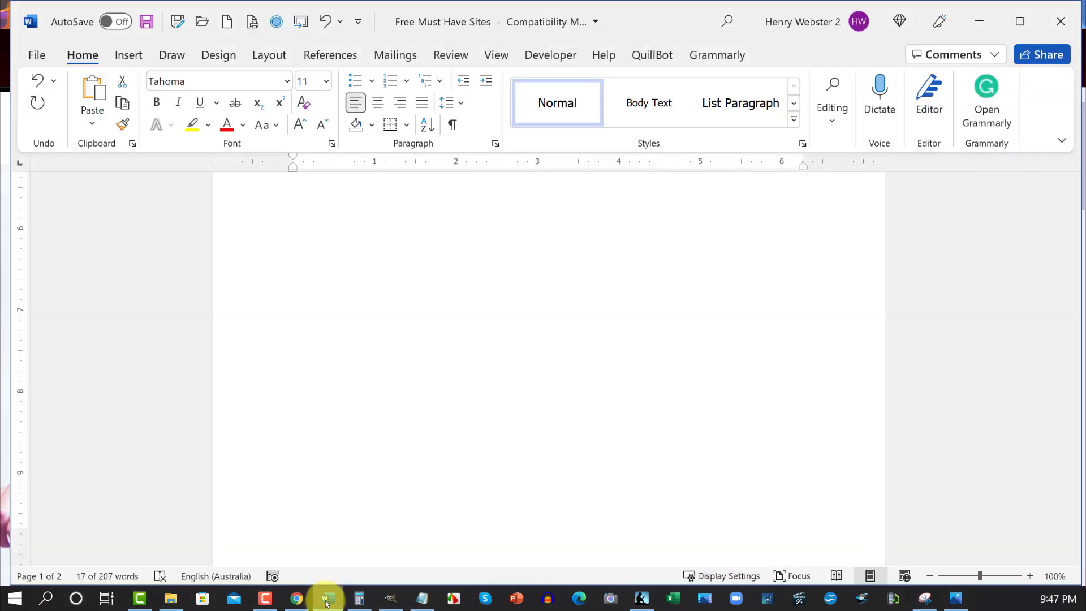
pyautogui.click(37, 55)
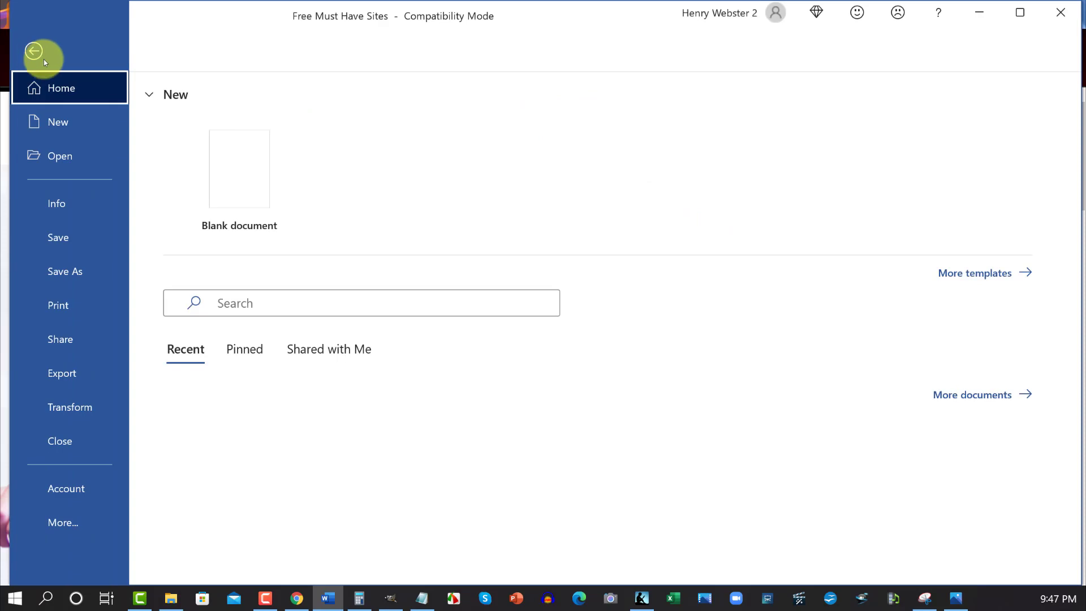
pyautogui.click(231, 155)
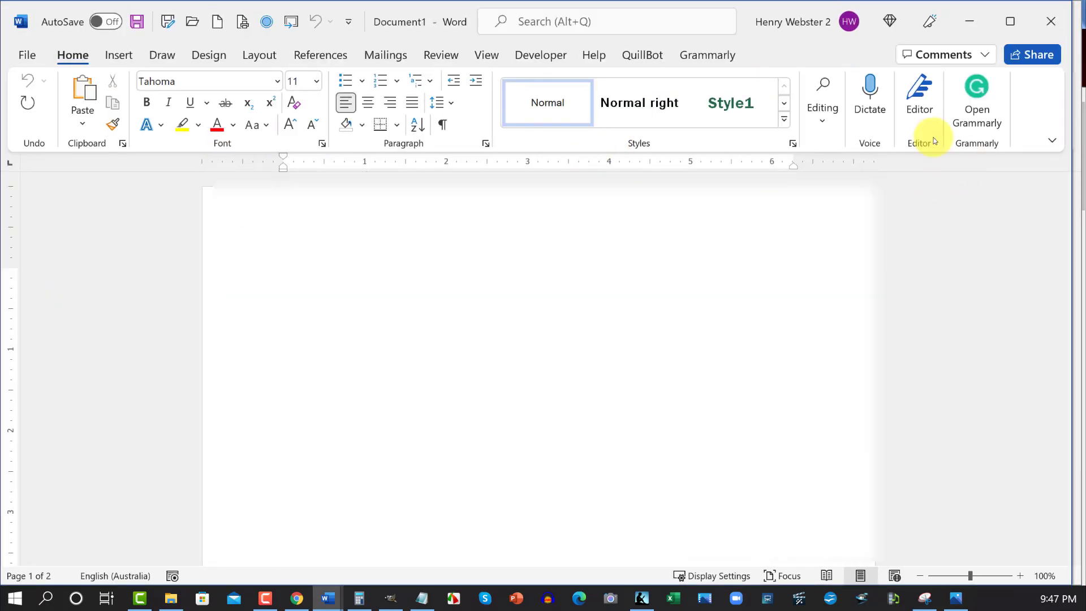
# - Start and pause Dictate in the blank document, then minimize both Word windows to return to Notepad
pyautogui.click(871, 91)
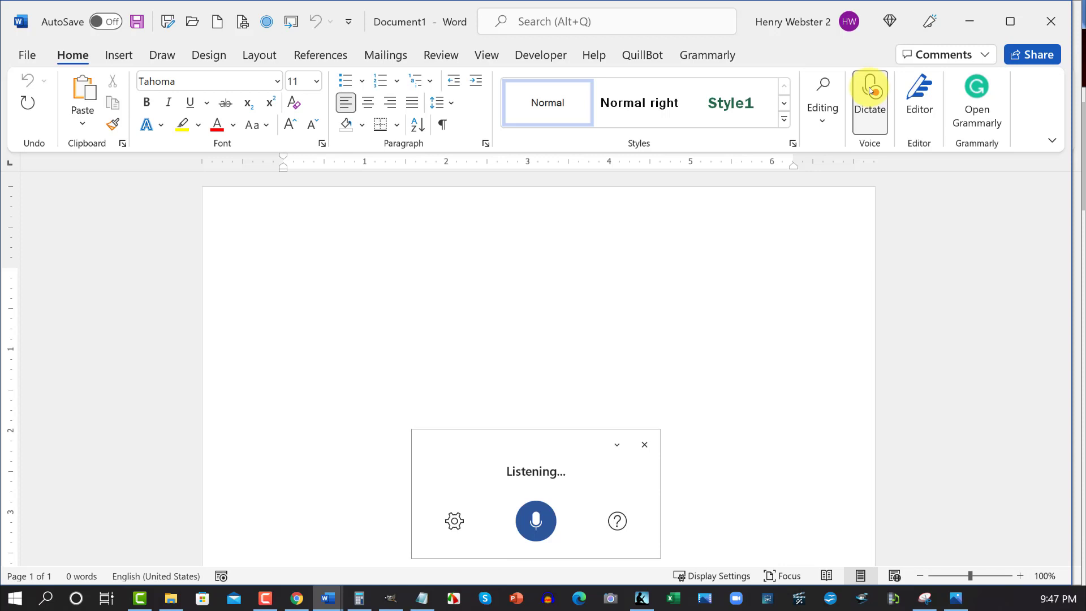
pyautogui.click(870, 91)
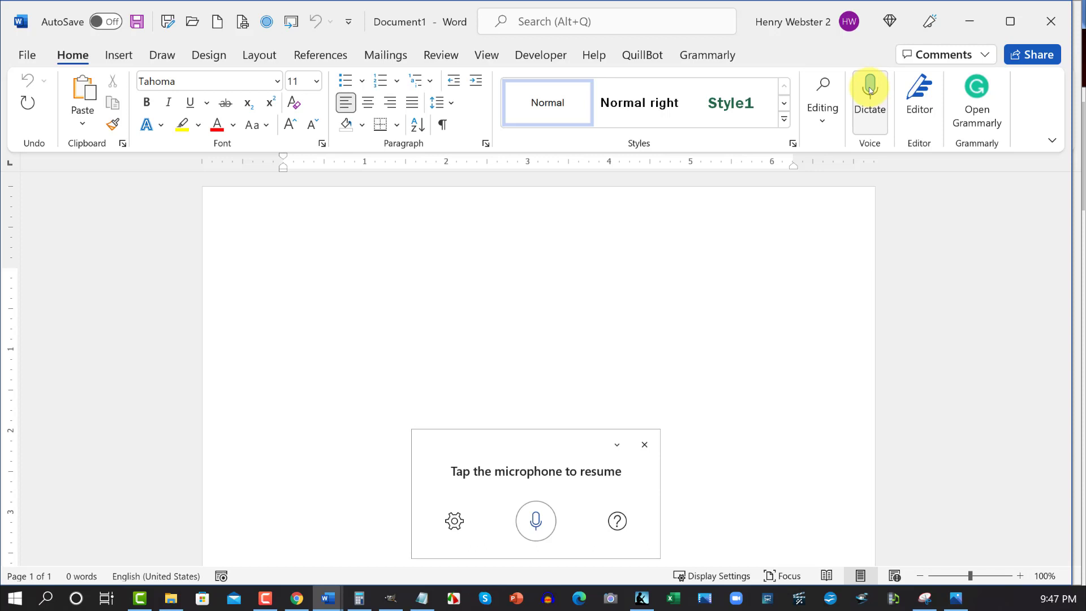
pyautogui.click(967, 20)
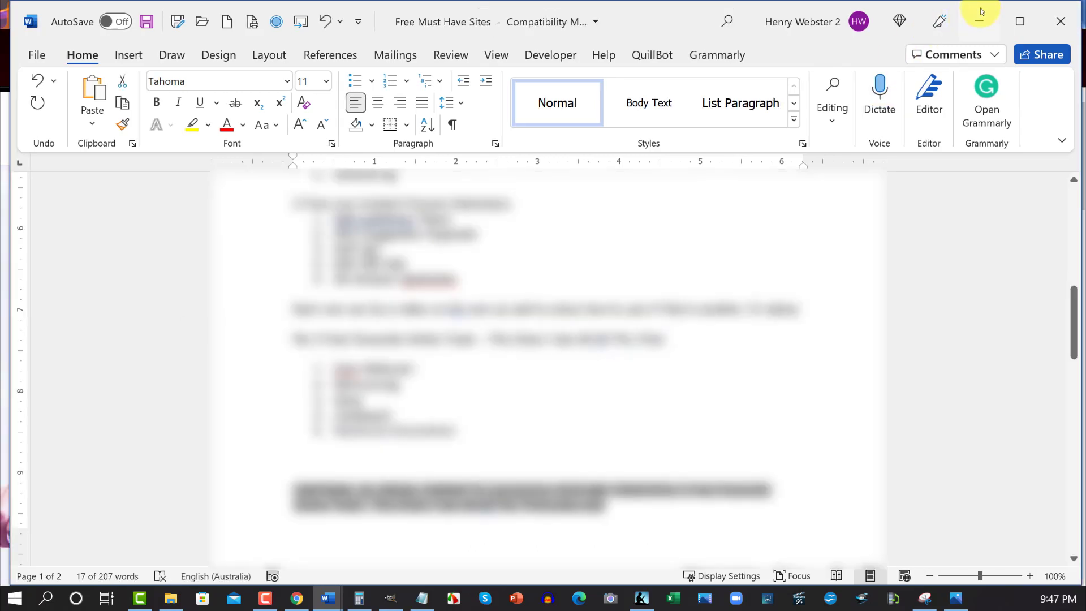
pyautogui.click(981, 17)
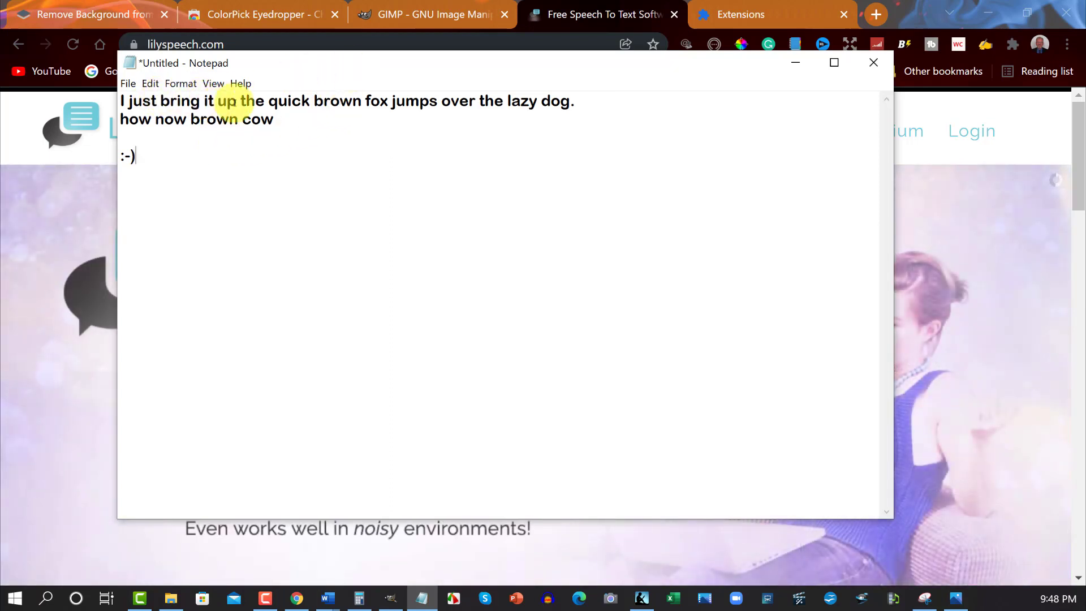
# - Correct the dictated first line in Notepad by deleting "I just bring it up" and capitalizing the first letter of "the quick brown fox"
pyautogui.moveTo(237, 102); pyautogui.dragTo(121, 99)
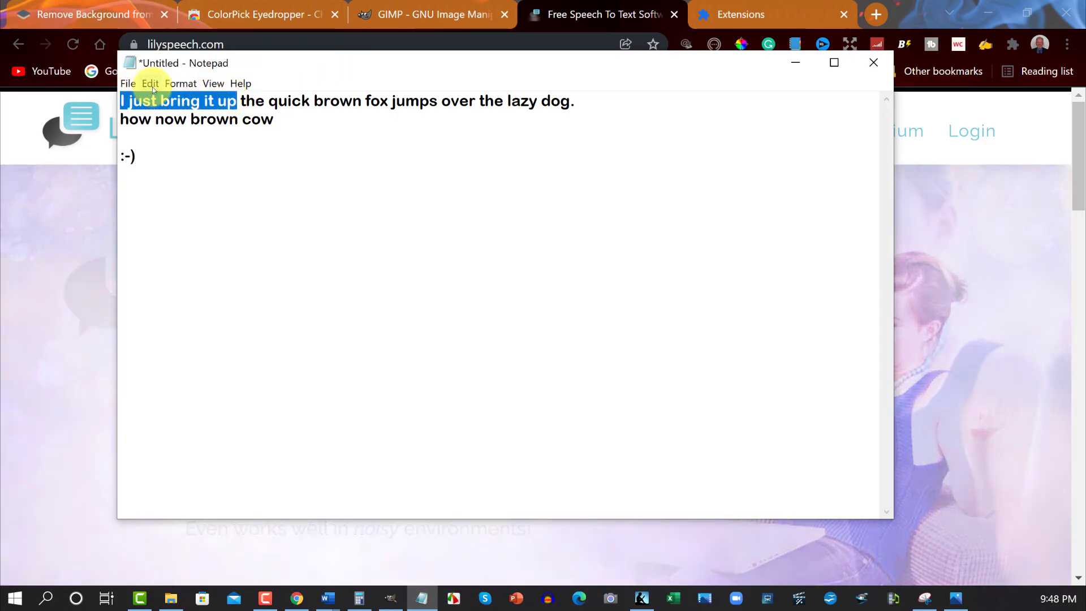
pyautogui.press('Delete')
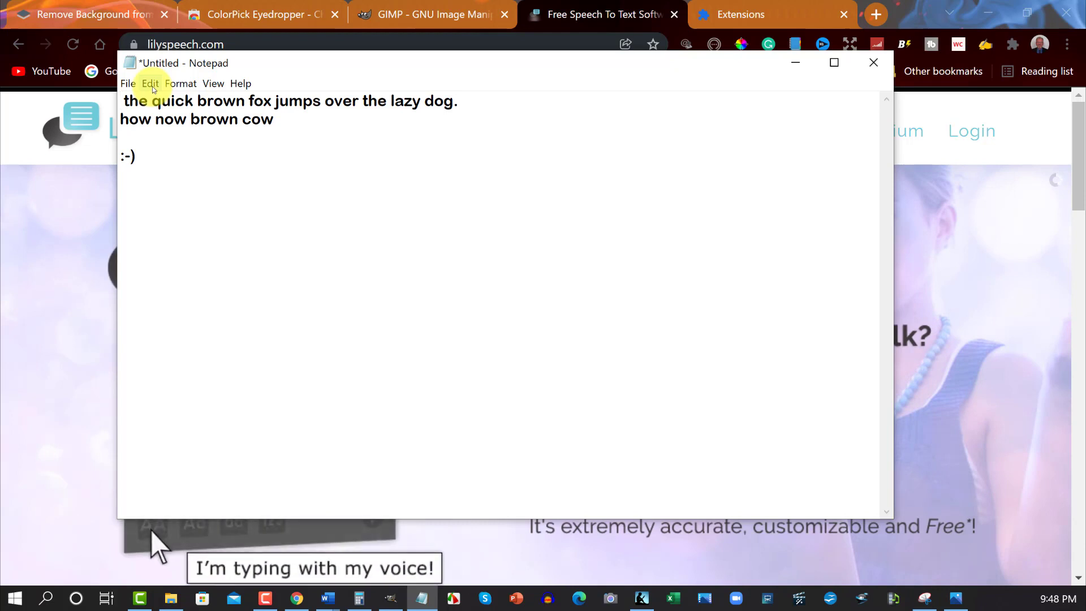
pyautogui.press('Delete')
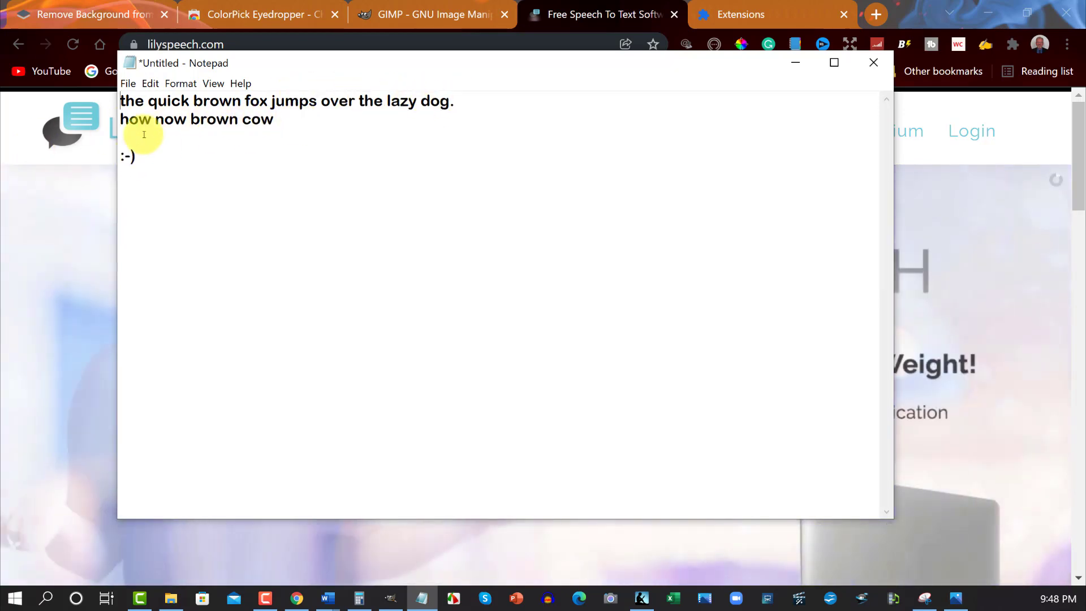
pyautogui.moveTo(127, 100); pyautogui.dragTo(122, 101)
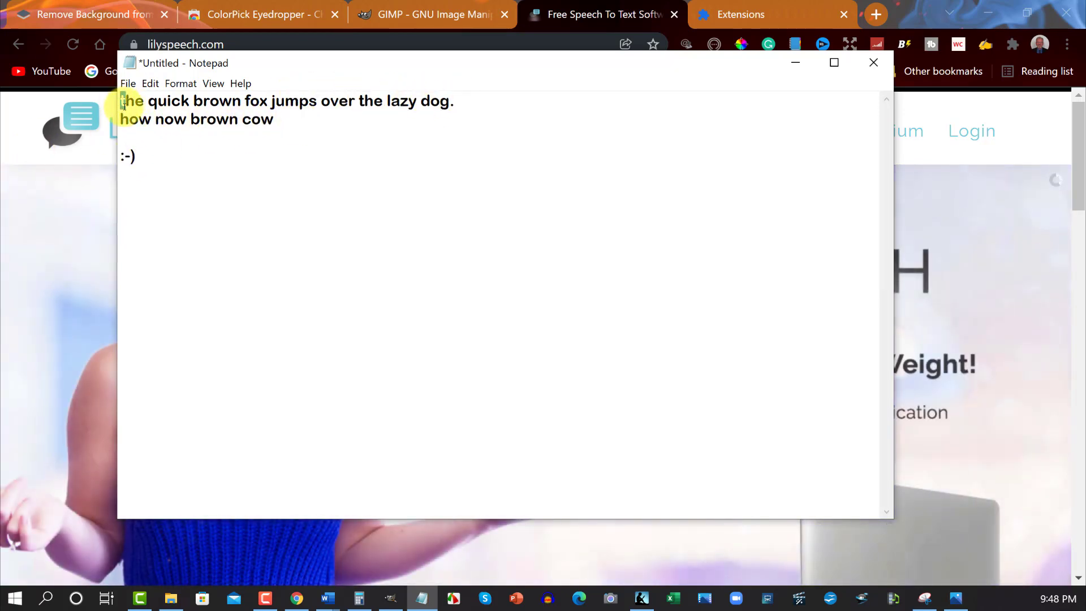
pyautogui.write('T')
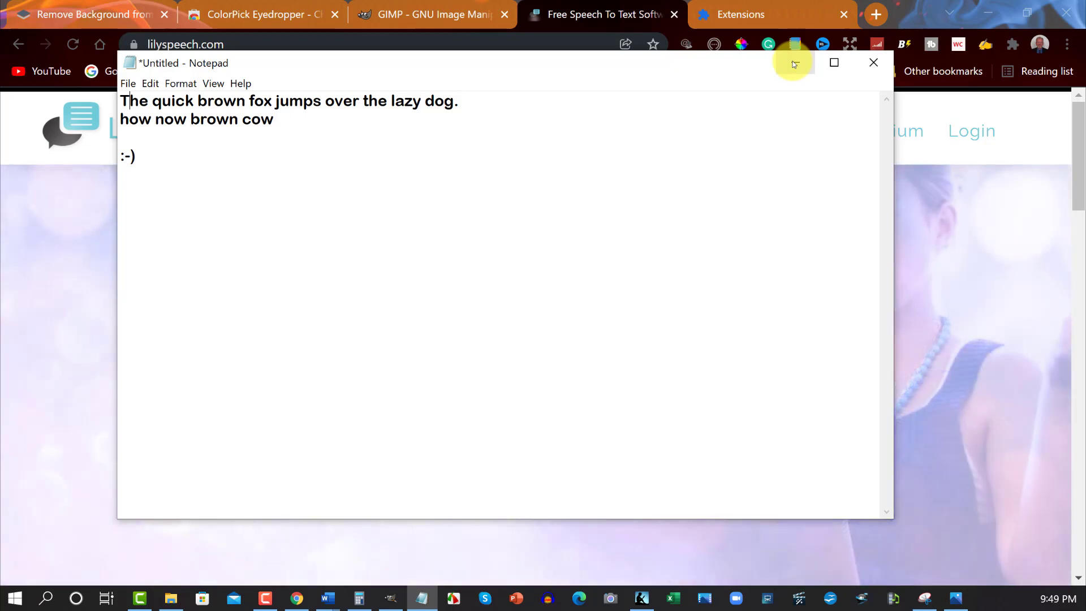
# - Minimize Notepad, bring up the blank Word document to view its paused dictation control, and minimize it again
pyautogui.click(794, 64)
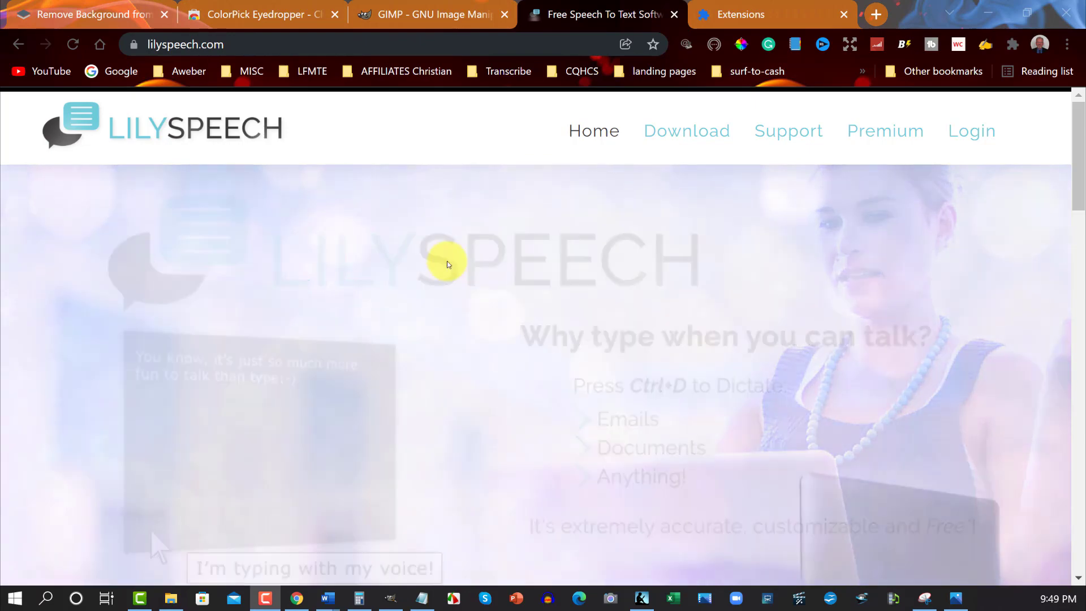
pyautogui.moveTo(324, 604)
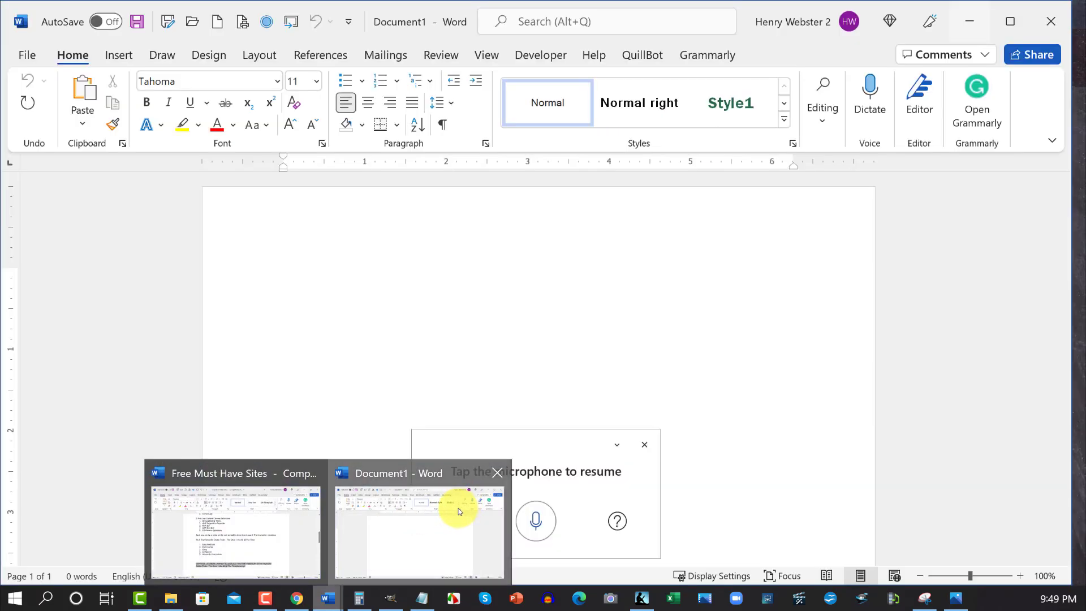
pyautogui.click(459, 506)
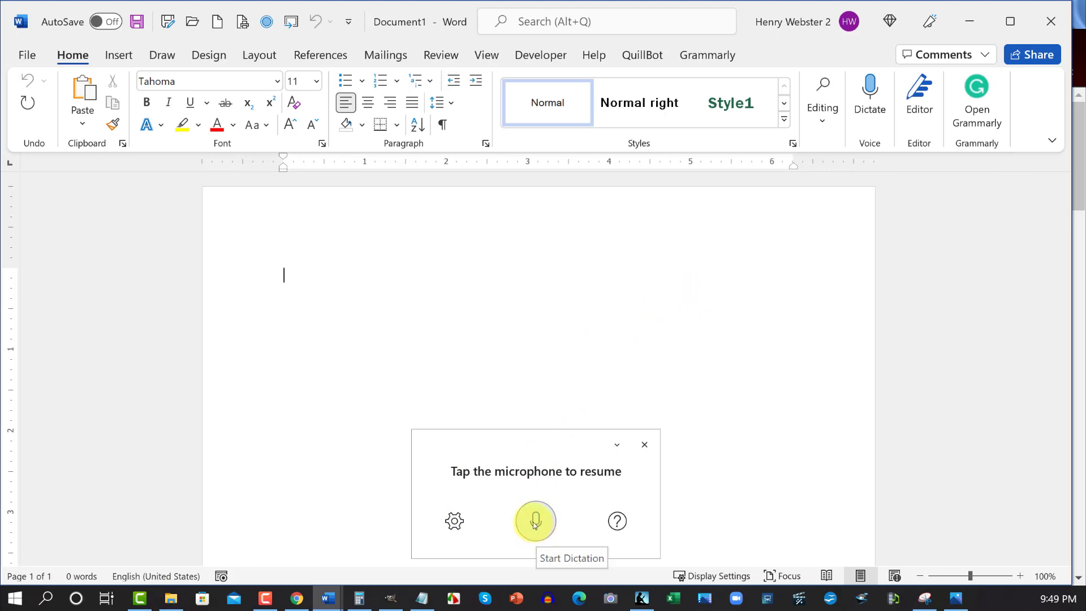
pyautogui.click(967, 21)
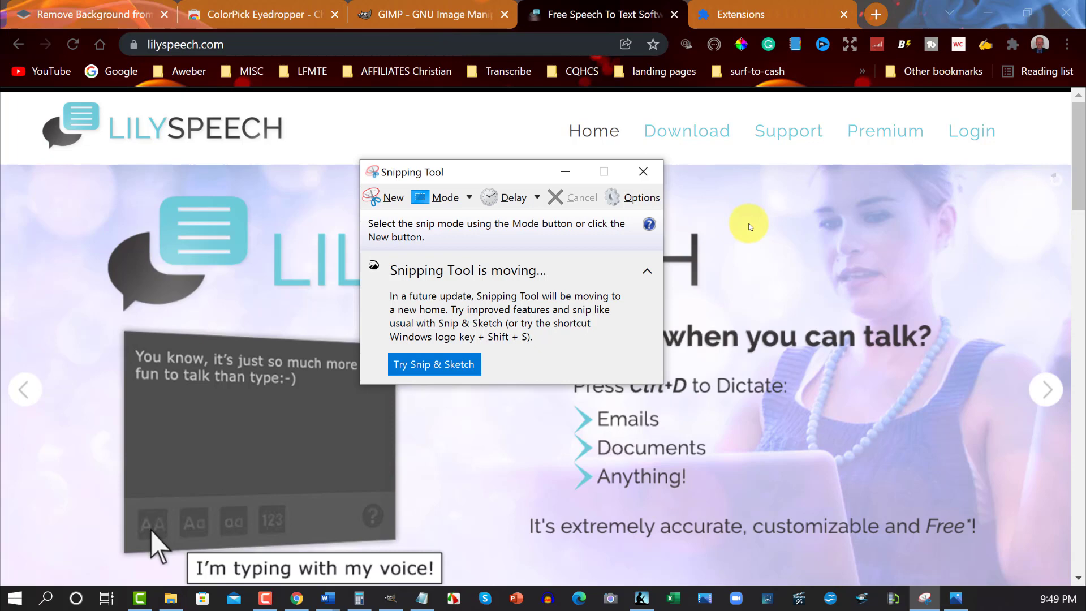
# - Capture a new Snipping Tool snip of the LilySpeech logo in the website's header
pyautogui.click(388, 198)
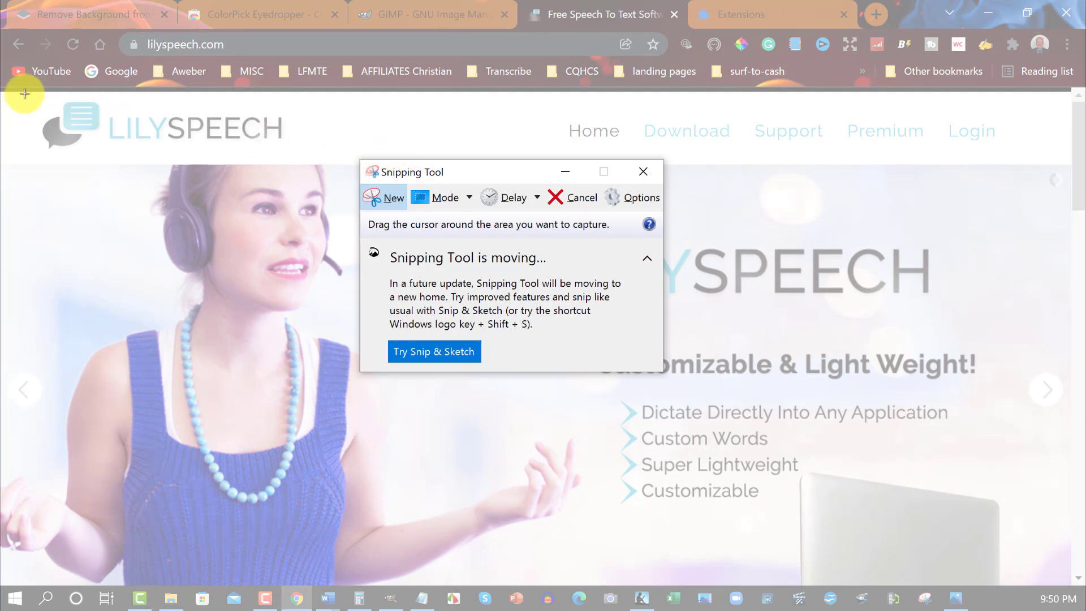
pyautogui.click(388, 198)
pyautogui.click(387, 197)
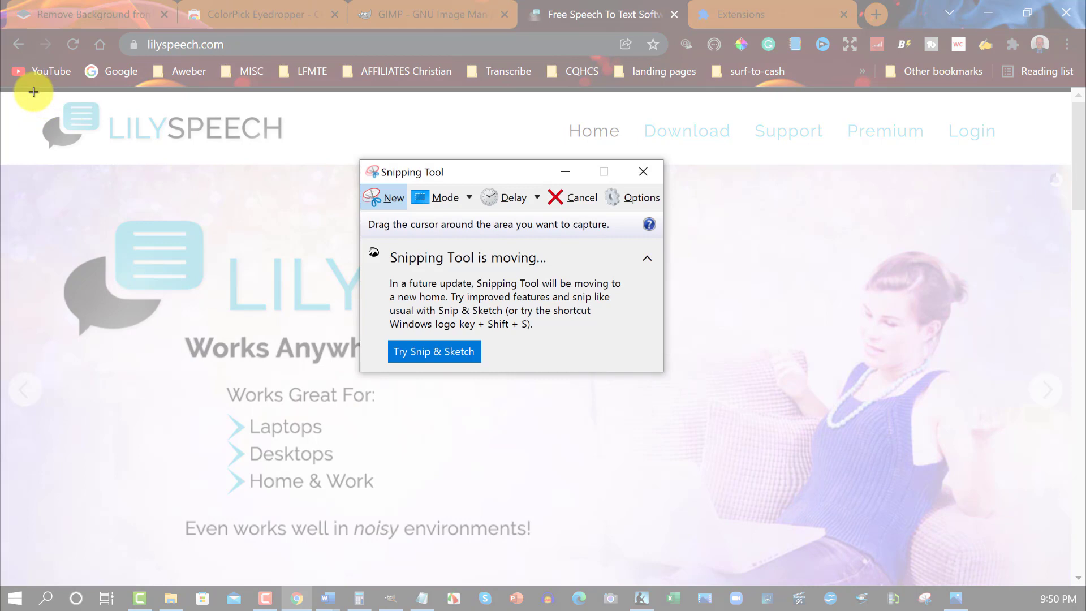
pyautogui.moveTo(33, 92); pyautogui.dragTo(293, 162)
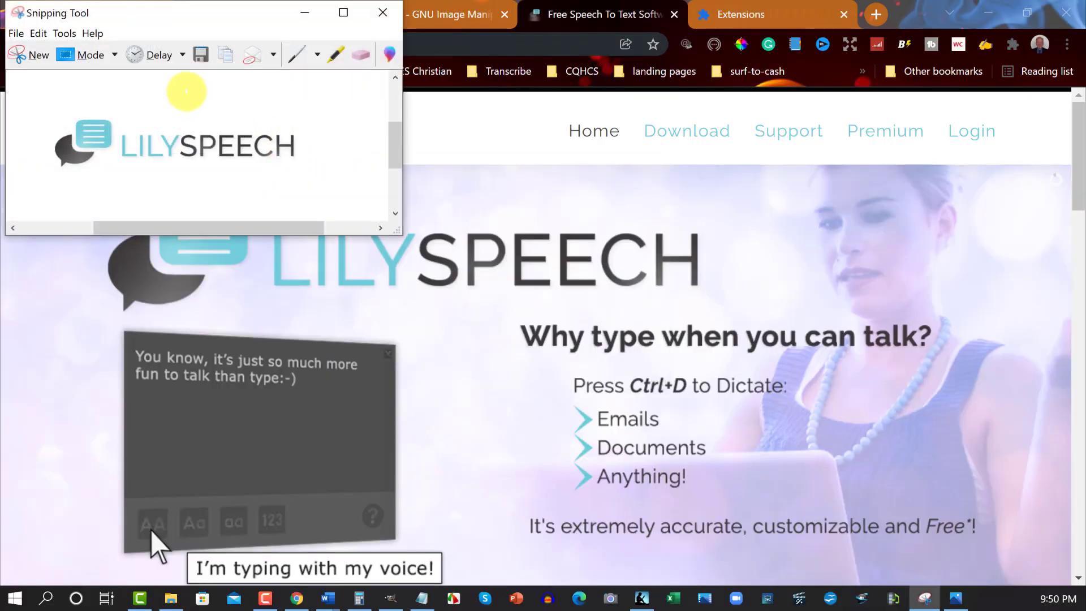